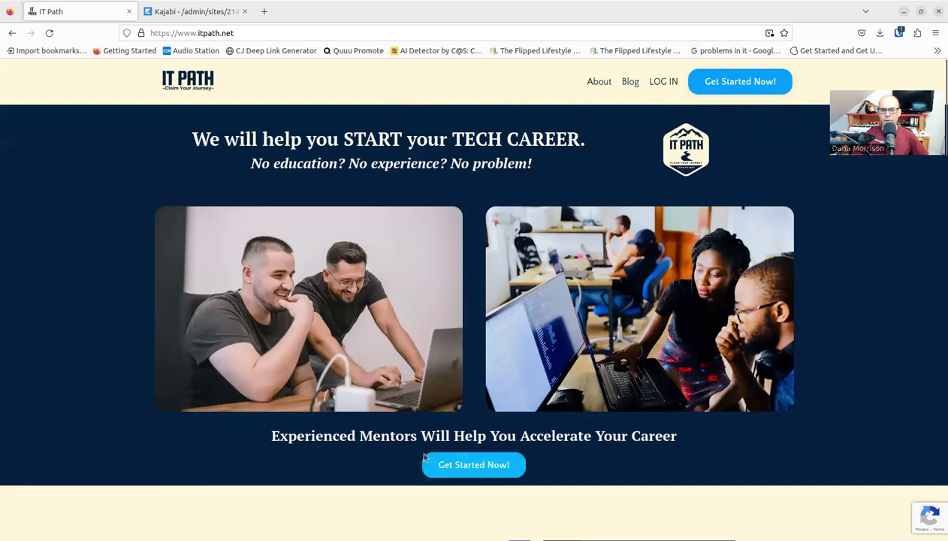
Look through the IT Path home page from the hero section down to the 7 Days of Encouragement form.
{"action": "scroll", "coordinate": [545, 450], "scroll_direction": "down", "scroll_amount": 3}
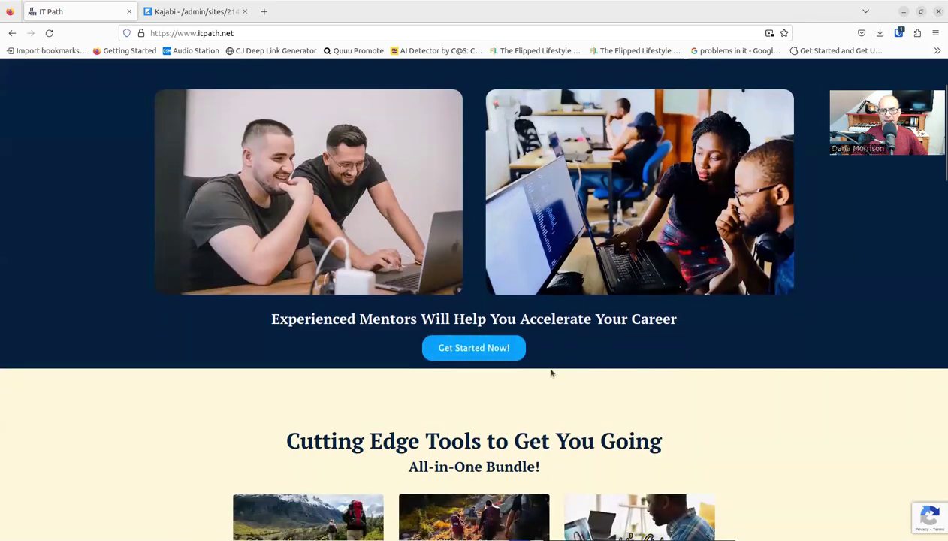
{"action": "scroll", "coordinate": [491, 375], "scroll_direction": "down", "scroll_amount": 5}
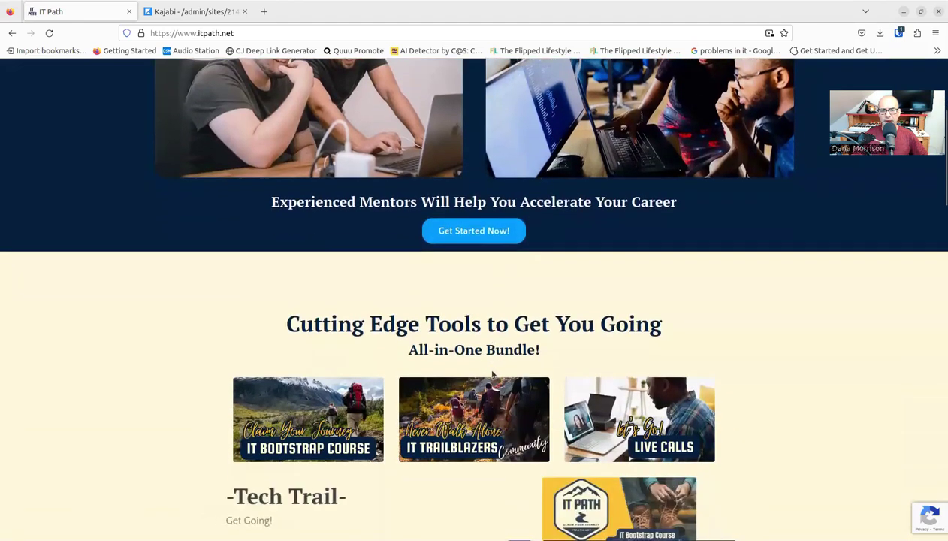
{"action": "scroll", "coordinate": [465, 368], "scroll_direction": "down", "scroll_amount": 3}
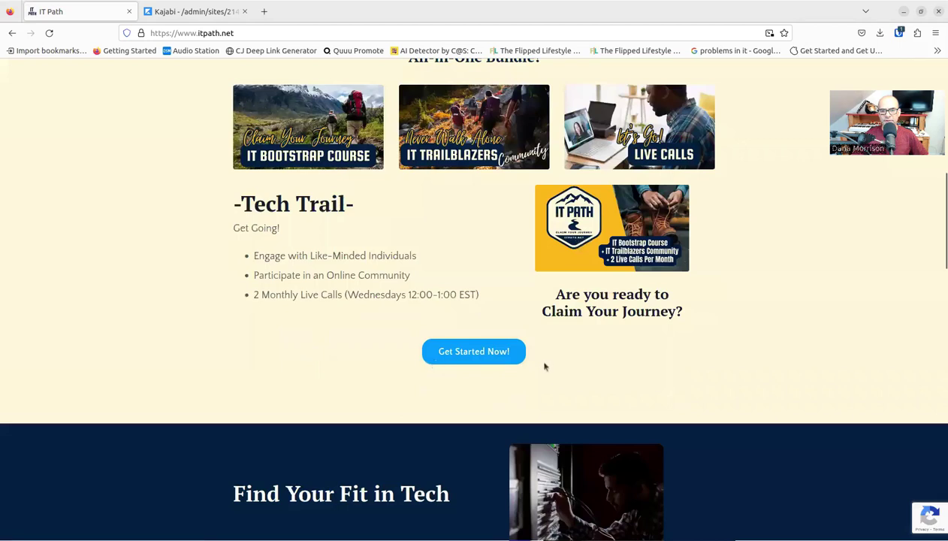
{"action": "scroll", "coordinate": [511, 372], "scroll_direction": "down", "scroll_amount": 3}
{"action": "scroll", "coordinate": [458, 387], "scroll_direction": "down", "scroll_amount": 6}
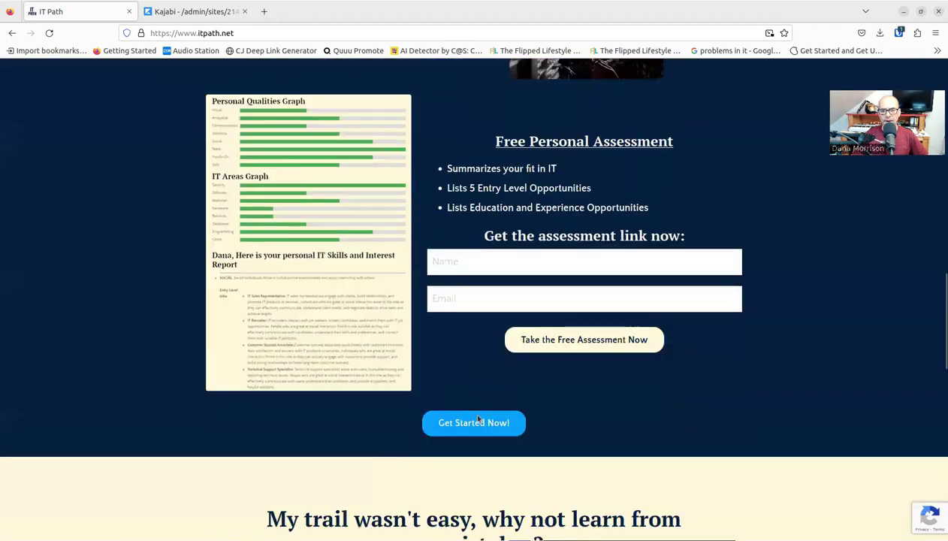
{"action": "scroll", "coordinate": [473, 435], "scroll_direction": "down", "scroll_amount": 6}
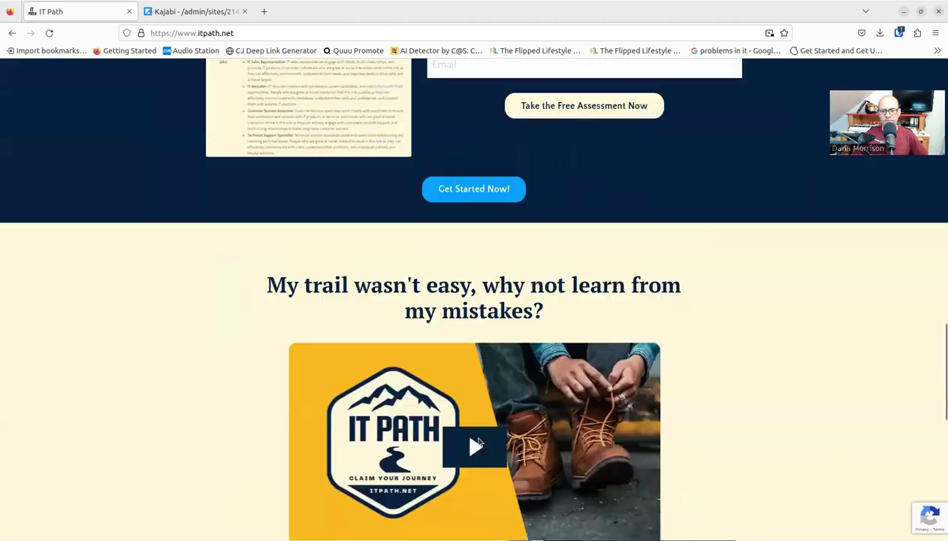
{"action": "scroll", "coordinate": [479, 440], "scroll_direction": "down", "scroll_amount": 3}
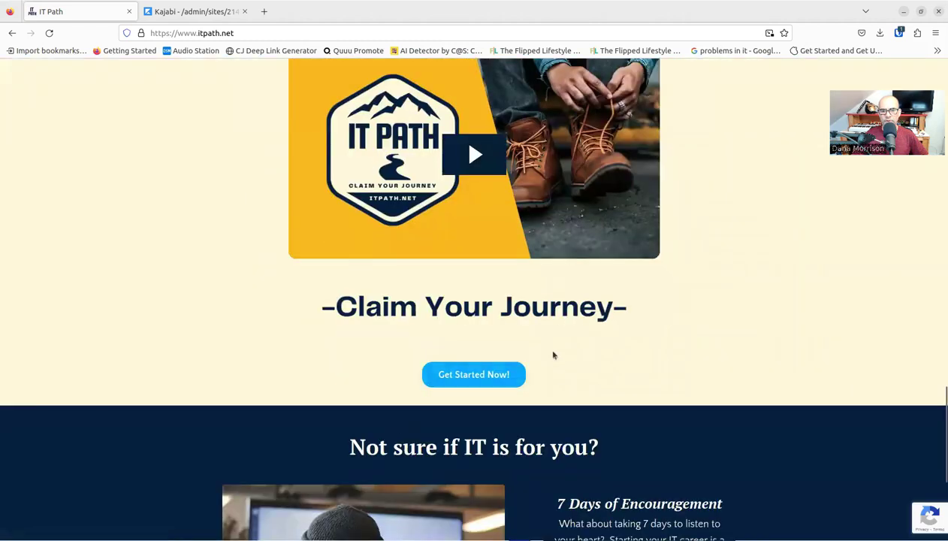
{"action": "scroll", "coordinate": [540, 395], "scroll_direction": "down", "scroll_amount": 5}
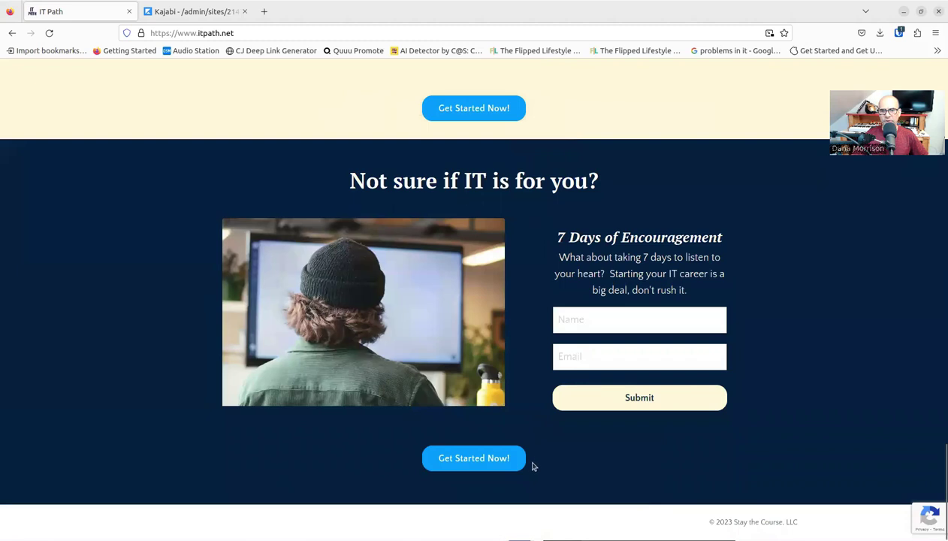
{"action": "scroll", "coordinate": [535, 450], "scroll_direction": "up", "scroll_amount": 18}
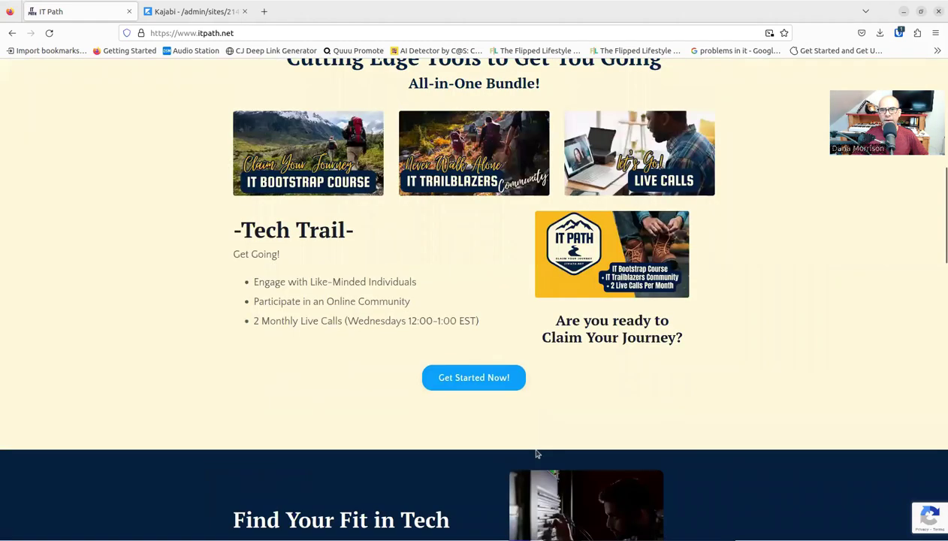
{"action": "scroll", "coordinate": [535, 453], "scroll_direction": "up", "scroll_amount": 10}
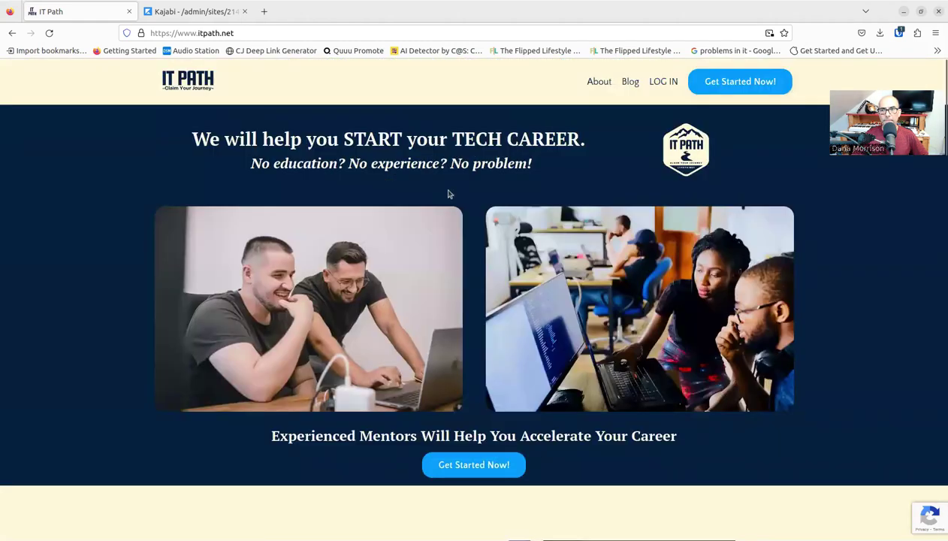
Review the home page's bundle, Free Personal Assessment, video and encouragement sign-up sections once more.
{"action": "scroll", "coordinate": [448, 193], "scroll_direction": "down", "scroll_amount": 4}
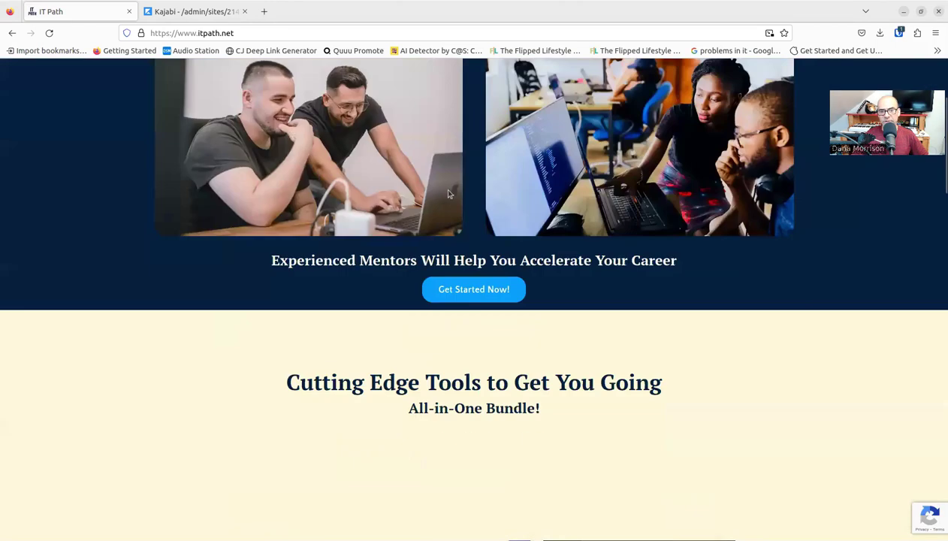
{"action": "scroll", "coordinate": [448, 193], "scroll_direction": "down", "scroll_amount": 5}
{"action": "scroll", "coordinate": [448, 193], "scroll_direction": "up", "scroll_amount": 1}
{"action": "scroll", "coordinate": [449, 194], "scroll_direction": "down", "scroll_amount": 7}
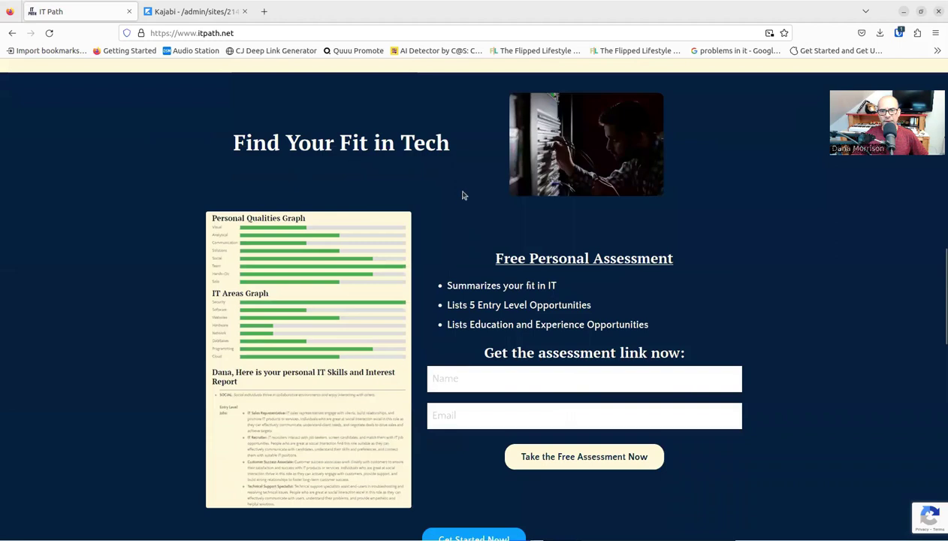
{"action": "scroll", "coordinate": [584, 290], "scroll_direction": "down", "scroll_amount": 3}
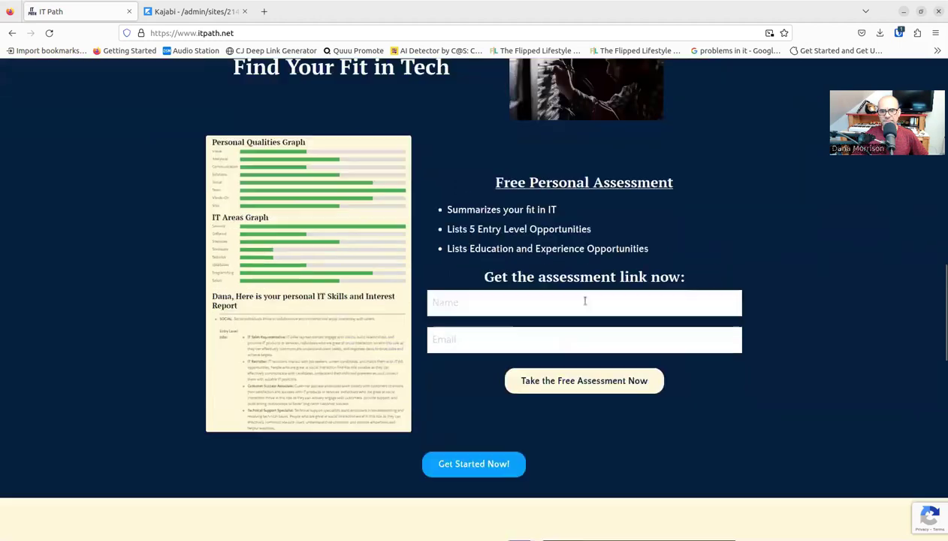
{"action": "scroll", "coordinate": [675, 304], "scroll_direction": "down", "scroll_amount": 6}
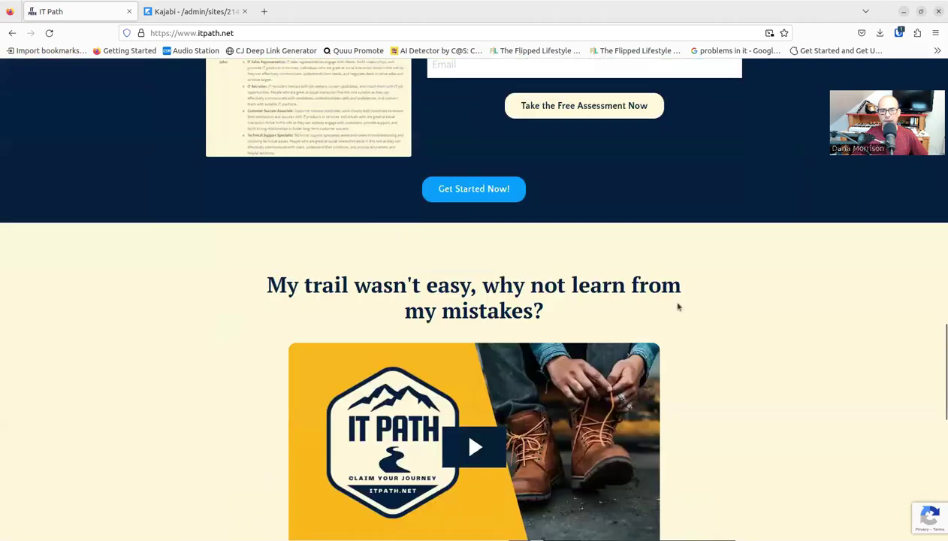
{"action": "scroll", "coordinate": [678, 308], "scroll_direction": "down", "scroll_amount": 6}
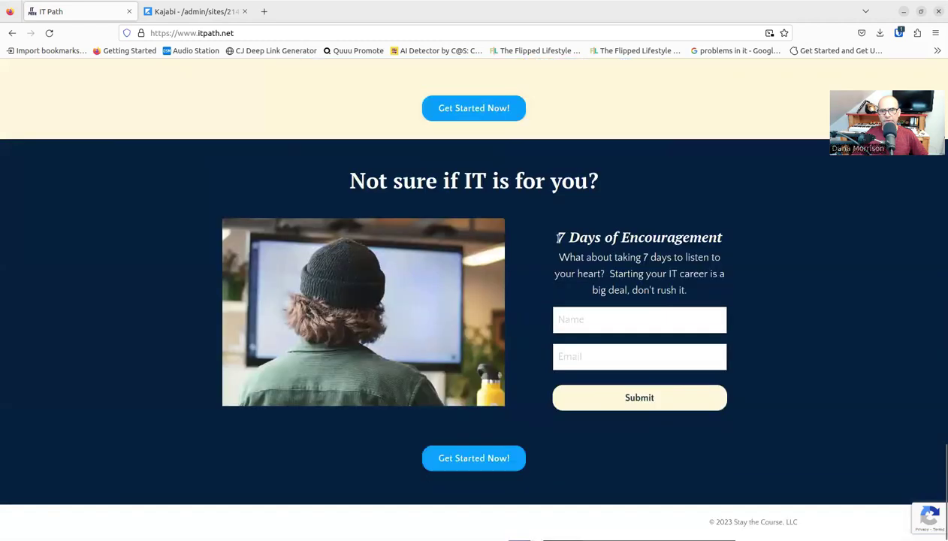
{"action": "scroll", "coordinate": [732, 299], "scroll_direction": "up", "scroll_amount": 15}
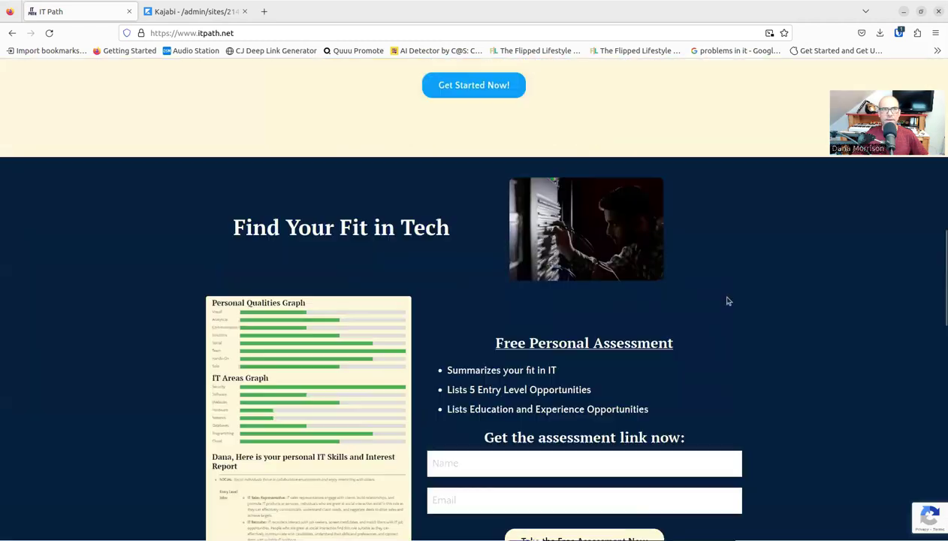
{"action": "scroll", "coordinate": [725, 304], "scroll_direction": "up", "scroll_amount": 3}
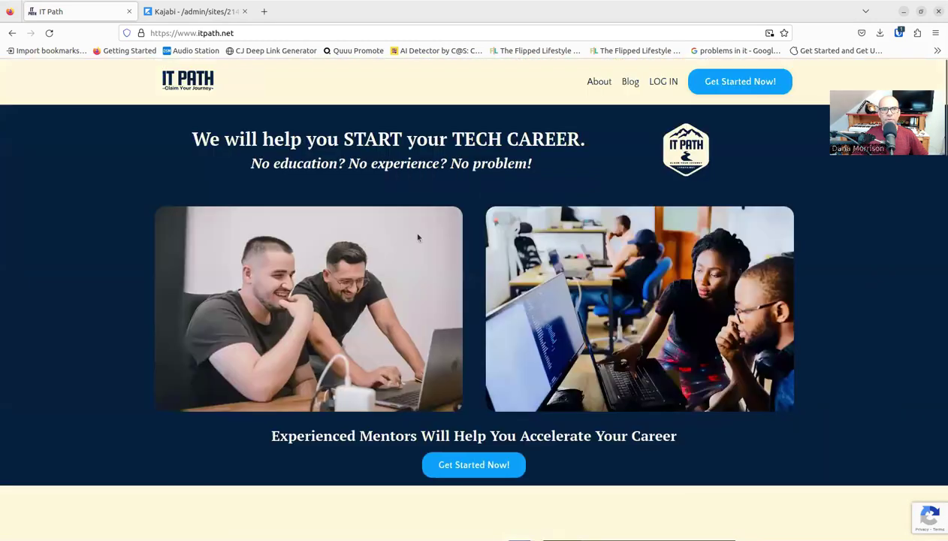
Load itpath.net in a new browser tab and dismiss the free mini-course popup.
{"action": "left_click", "coordinate": [263, 11]}
{"action": "left_click", "coordinate": [284, 32]}
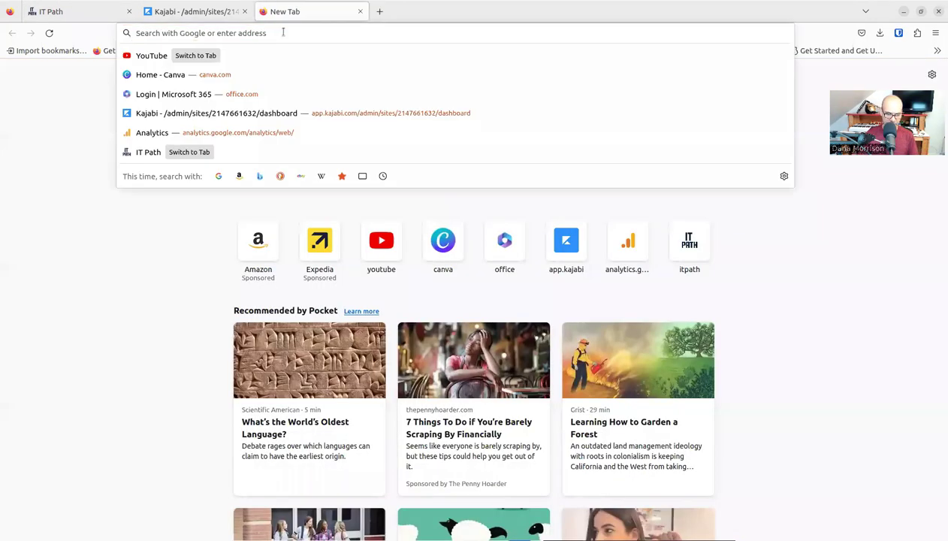
{"action": "type", "text": "itpath.net"}
{"action": "key", "text": "Return"}
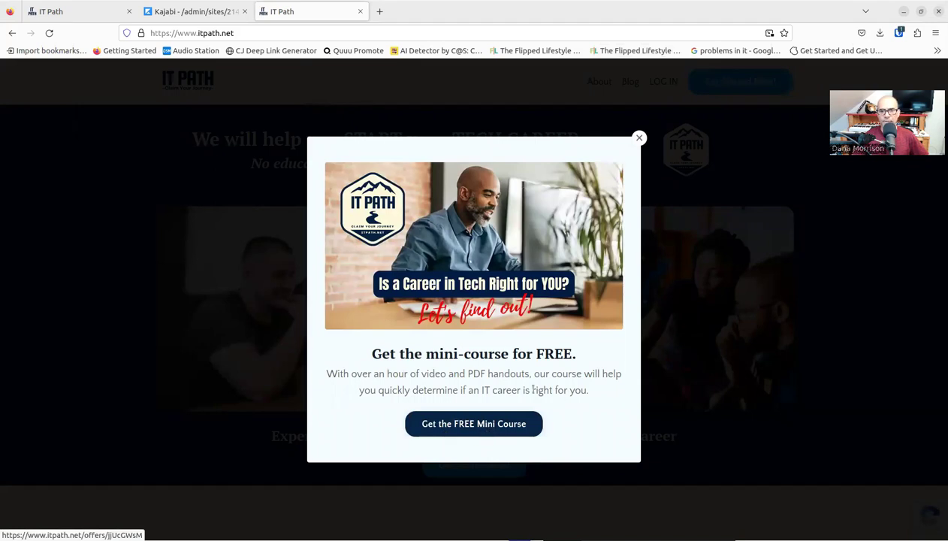
{"action": "left_click", "coordinate": [638, 139]}
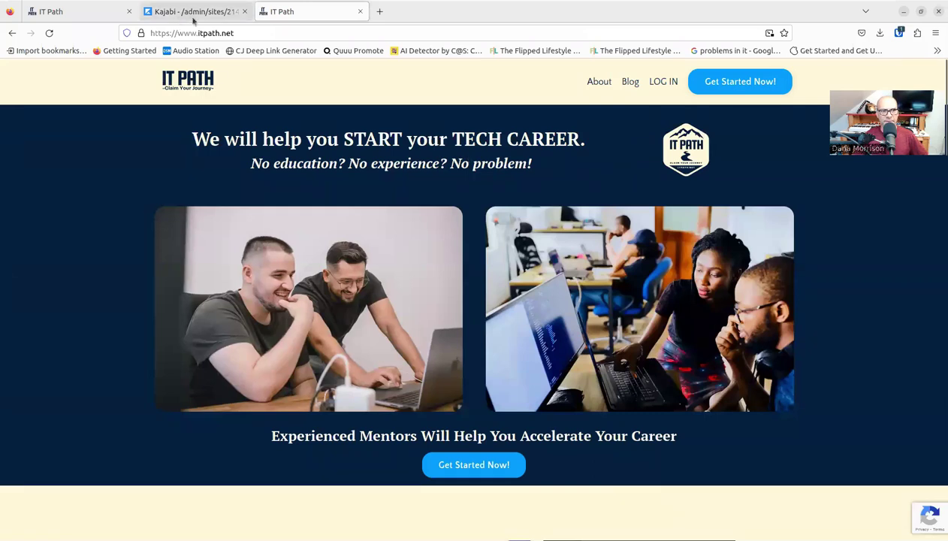
Switch to the Kajabi website design page and open the Home page for customization.
{"action": "left_click", "coordinate": [193, 13]}
{"action": "scroll", "coordinate": [295, 270], "scroll_direction": "down", "scroll_amount": 3}
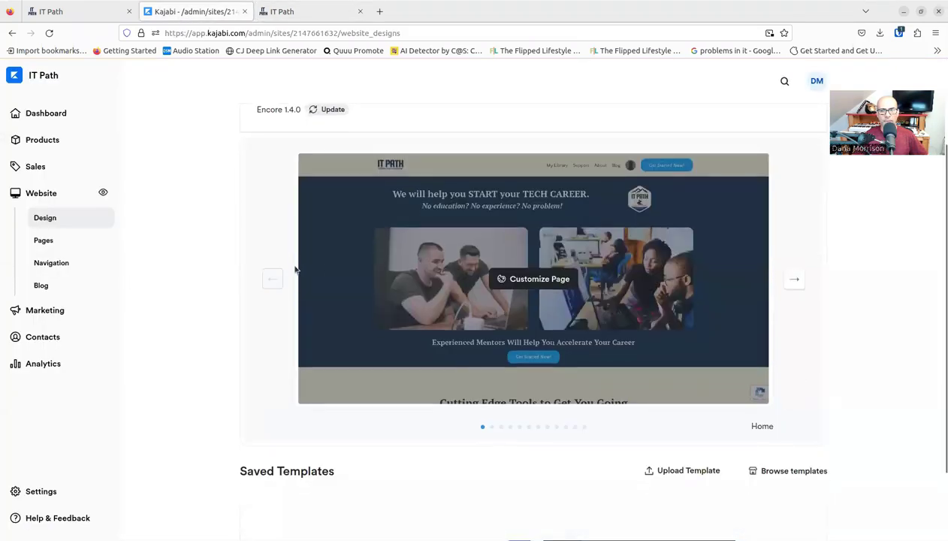
{"action": "scroll", "coordinate": [295, 270], "scroll_direction": "up", "scroll_amount": 3}
{"action": "scroll", "coordinate": [295, 268], "scroll_direction": "down", "scroll_amount": 3}
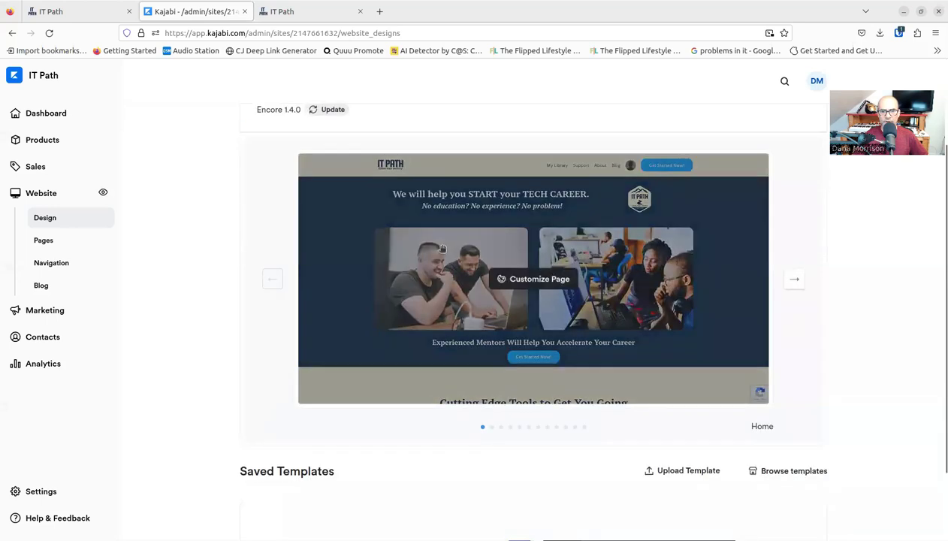
{"action": "left_click", "coordinate": [526, 278]}
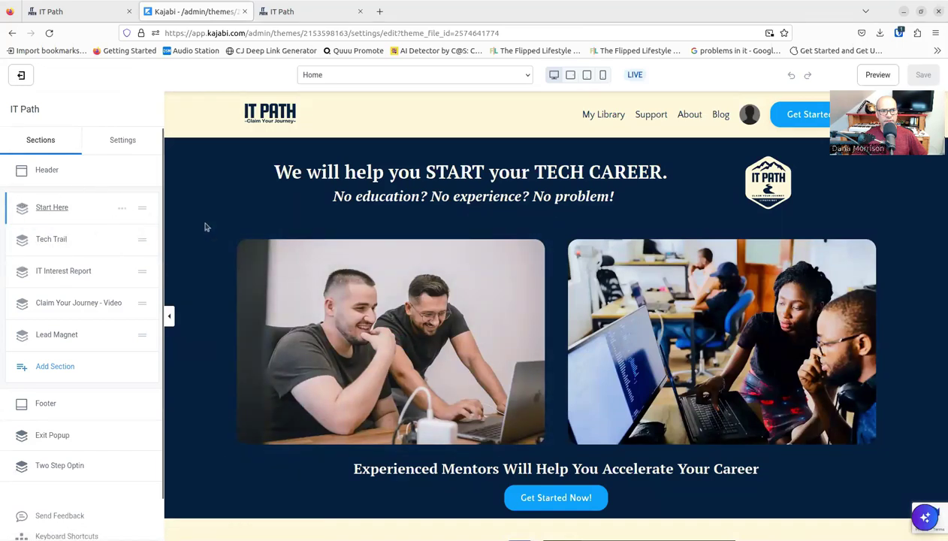
Examine how the Start Here, Tech Trail, IT Interest Report, Claim Your Journey - Video and Lead Magnet sections appear in the page preview.
{"action": "scroll", "coordinate": [202, 243], "scroll_direction": "down", "scroll_amount": 2}
{"action": "scroll", "coordinate": [190, 288], "scroll_direction": "down", "scroll_amount": 1}
{"action": "left_click", "coordinate": [84, 217]}
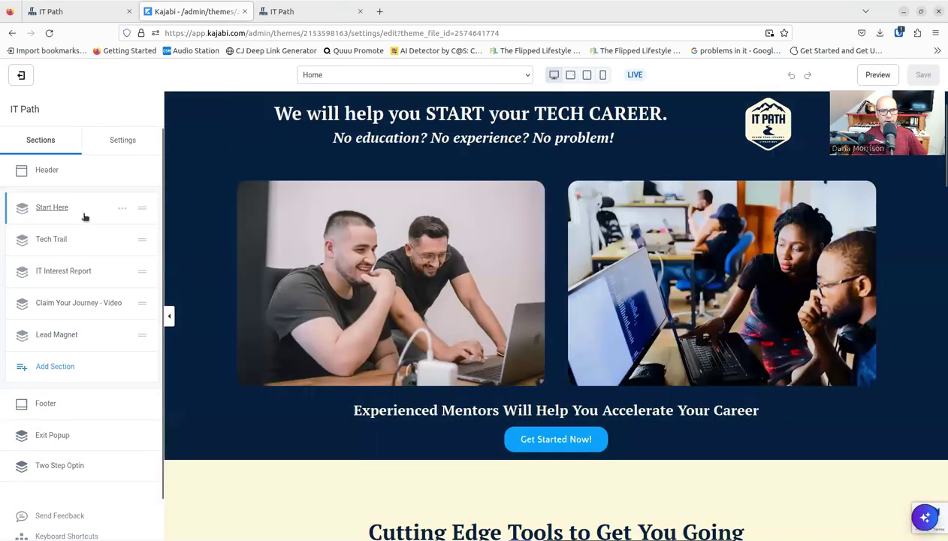
{"action": "scroll", "coordinate": [195, 277], "scroll_direction": "down", "scroll_amount": 3}
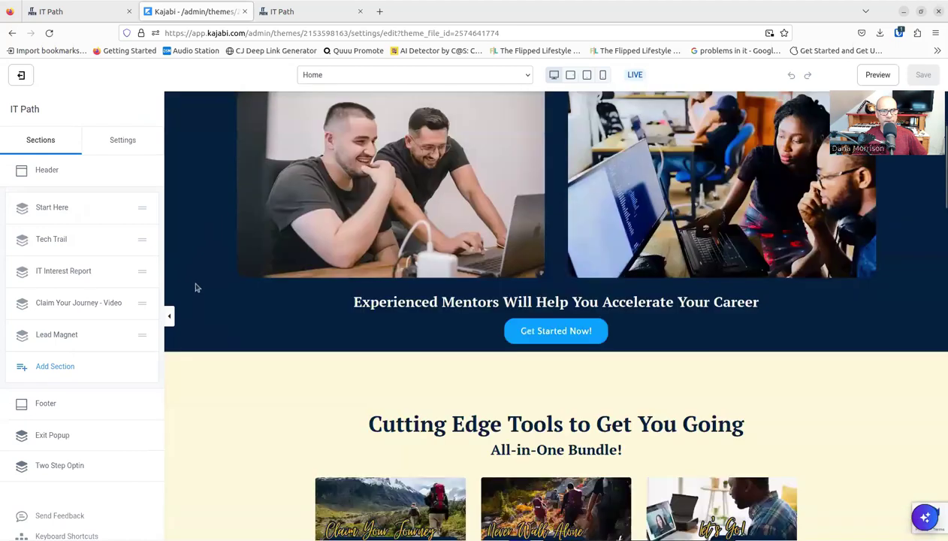
{"action": "scroll", "coordinate": [196, 288], "scroll_direction": "down", "scroll_amount": 2}
{"action": "scroll", "coordinate": [246, 277], "scroll_direction": "down", "scroll_amount": 7}
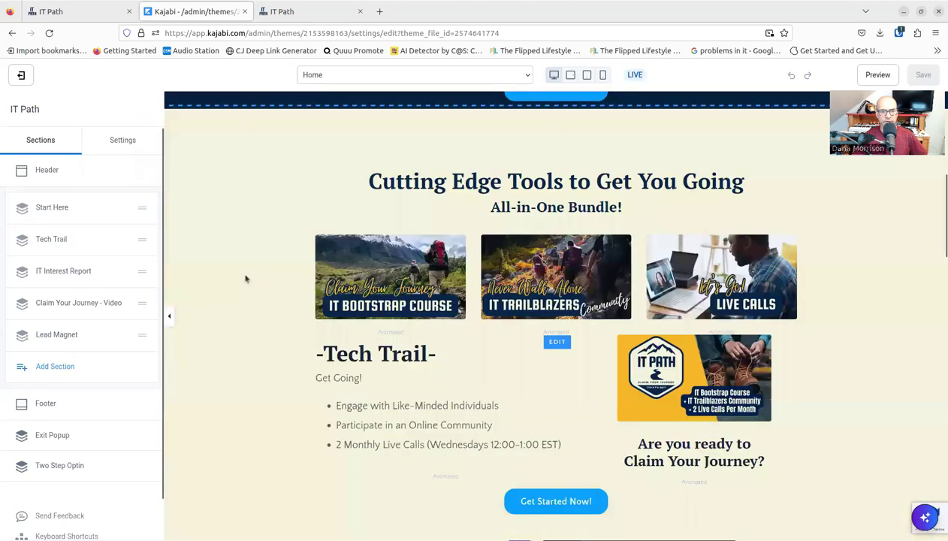
{"action": "scroll", "coordinate": [247, 267], "scroll_direction": "down", "scroll_amount": 4}
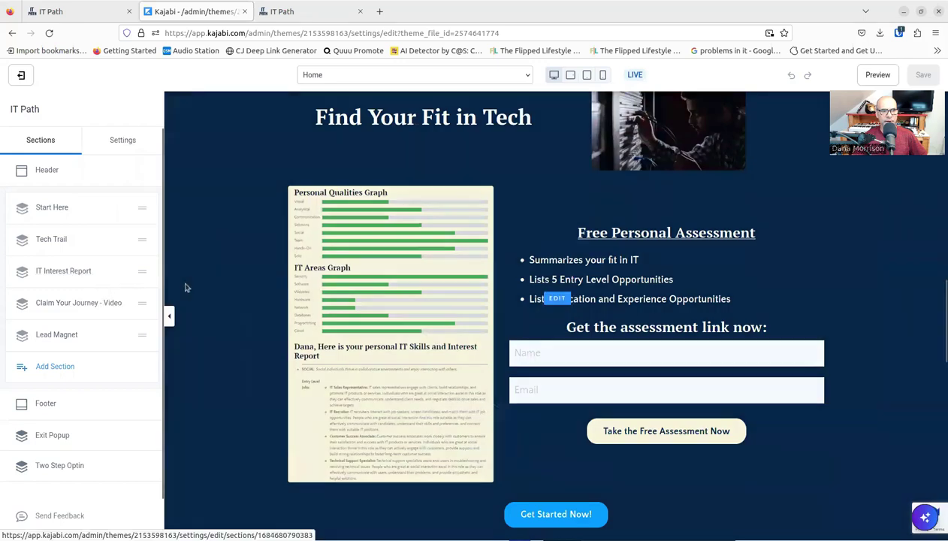
{"action": "scroll", "coordinate": [222, 304], "scroll_direction": "down", "scroll_amount": 3}
{"action": "scroll", "coordinate": [222, 304], "scroll_direction": "down", "scroll_amount": 5}
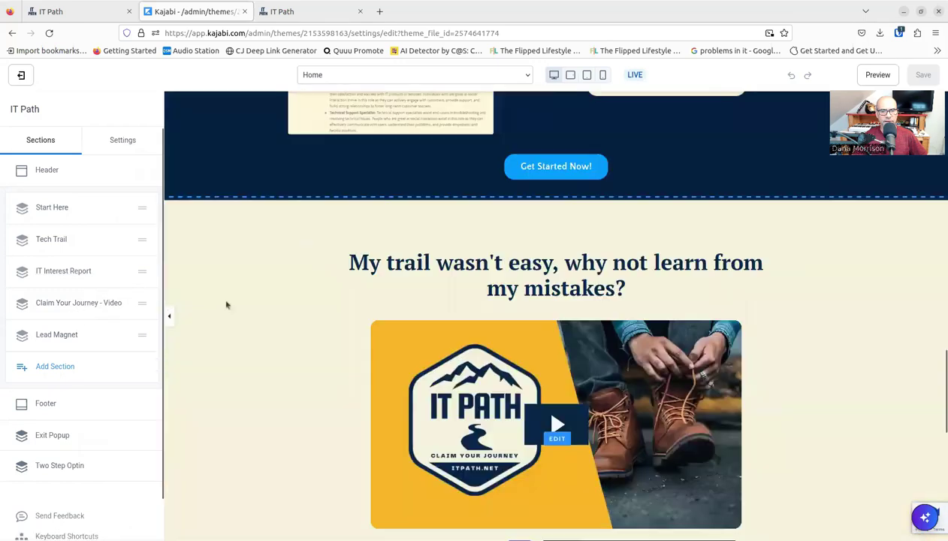
{"action": "scroll", "coordinate": [227, 304], "scroll_direction": "up", "scroll_amount": 1}
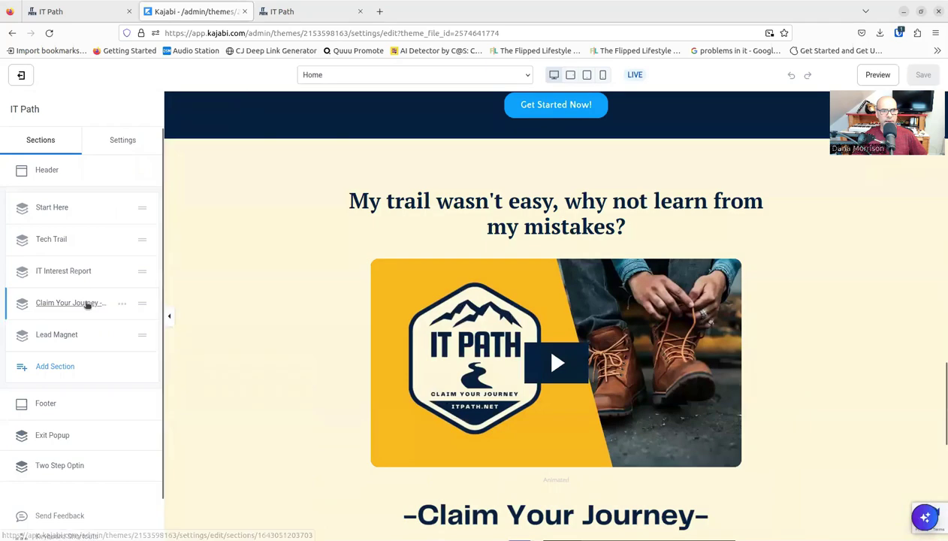
{"action": "scroll", "coordinate": [257, 343], "scroll_direction": "down", "scroll_amount": 2}
{"action": "scroll", "coordinate": [259, 342], "scroll_direction": "down", "scroll_amount": 6}
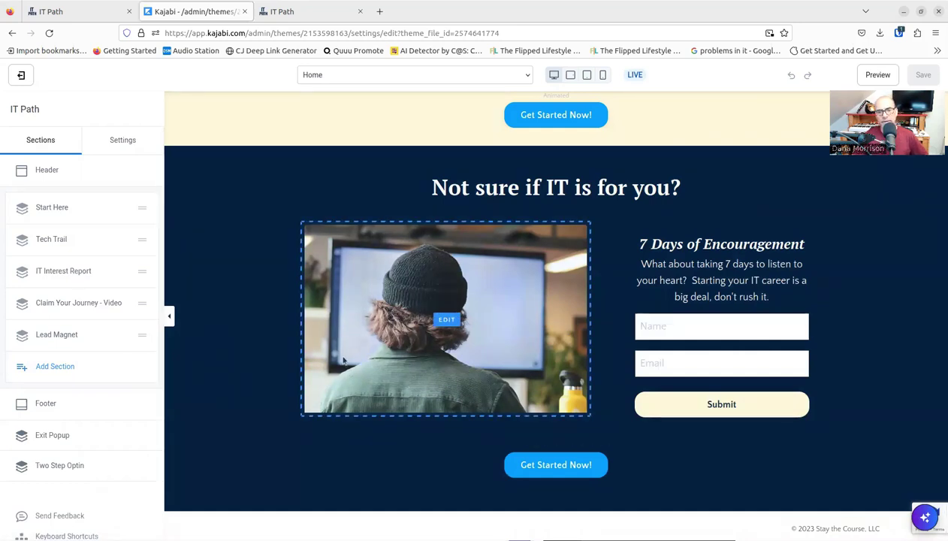
{"action": "scroll", "coordinate": [343, 361], "scroll_direction": "up", "scroll_amount": 12}
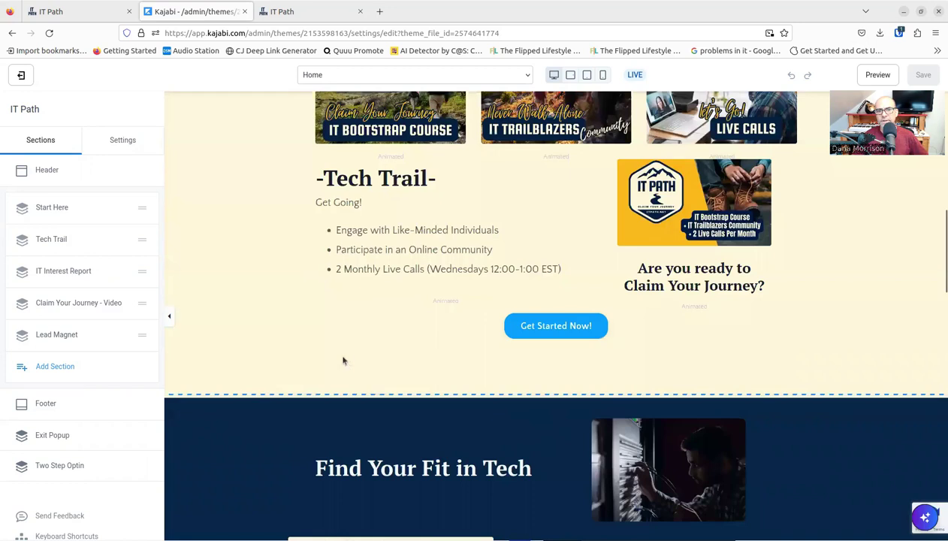
{"action": "scroll", "coordinate": [344, 361], "scroll_direction": "up", "scroll_amount": 6}
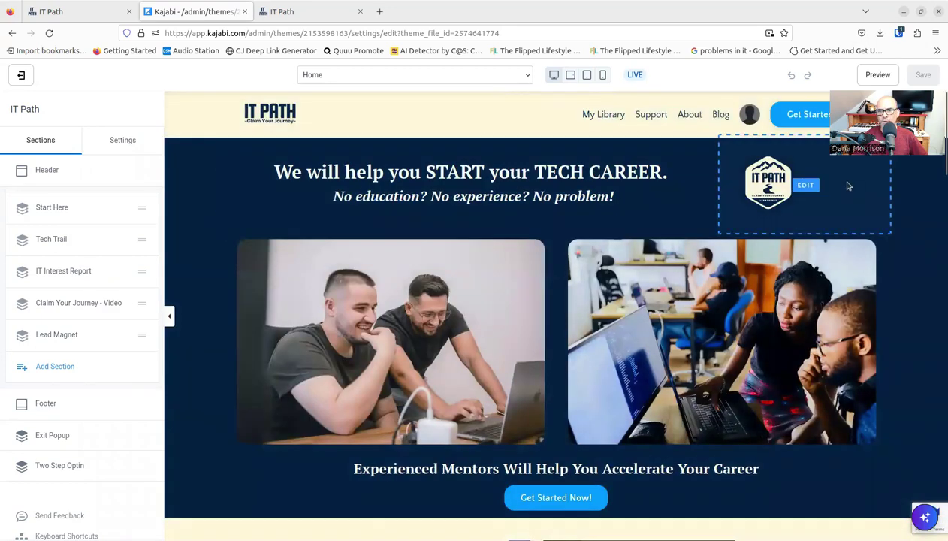
Inspect the header's menu block and section settings, including the content block types that can be added.
{"action": "left_click", "coordinate": [467, 118]}
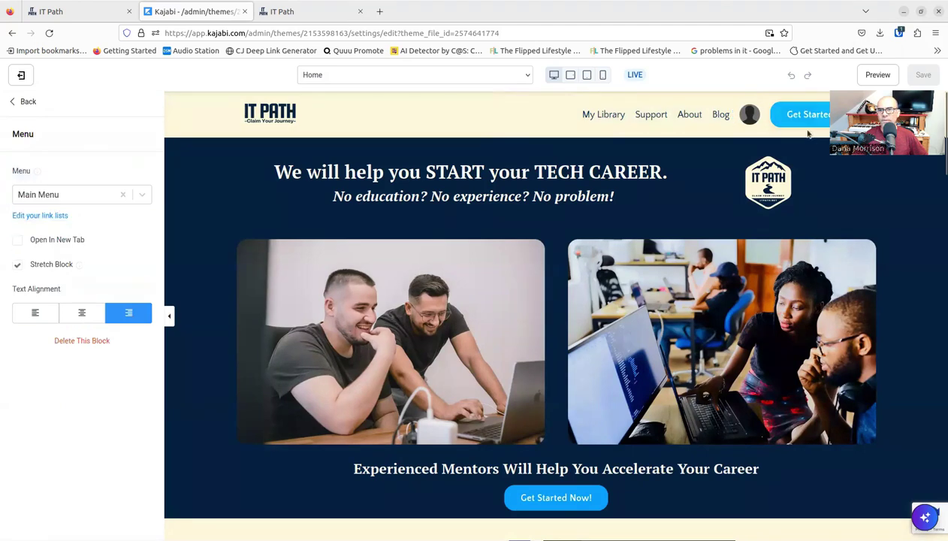
{"action": "left_click", "coordinate": [756, 133]}
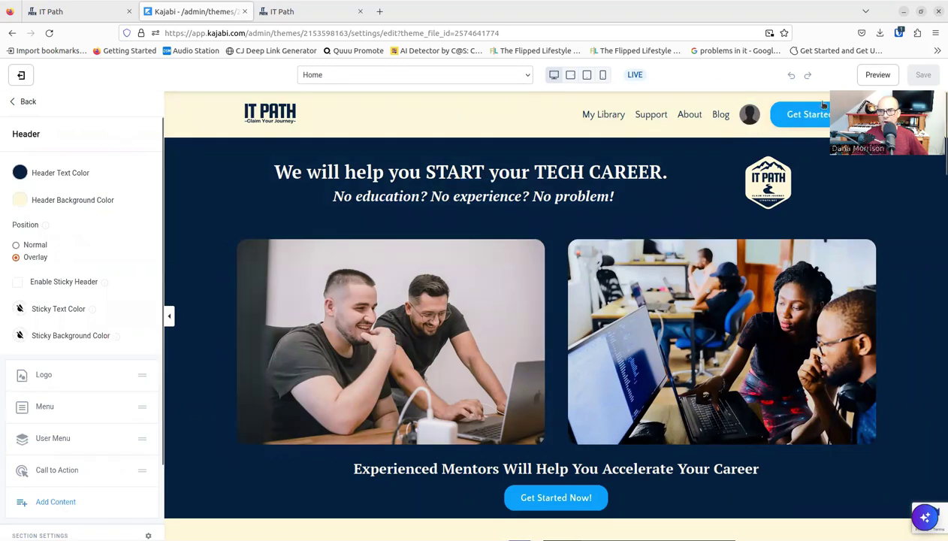
{"action": "left_click", "coordinate": [57, 501]}
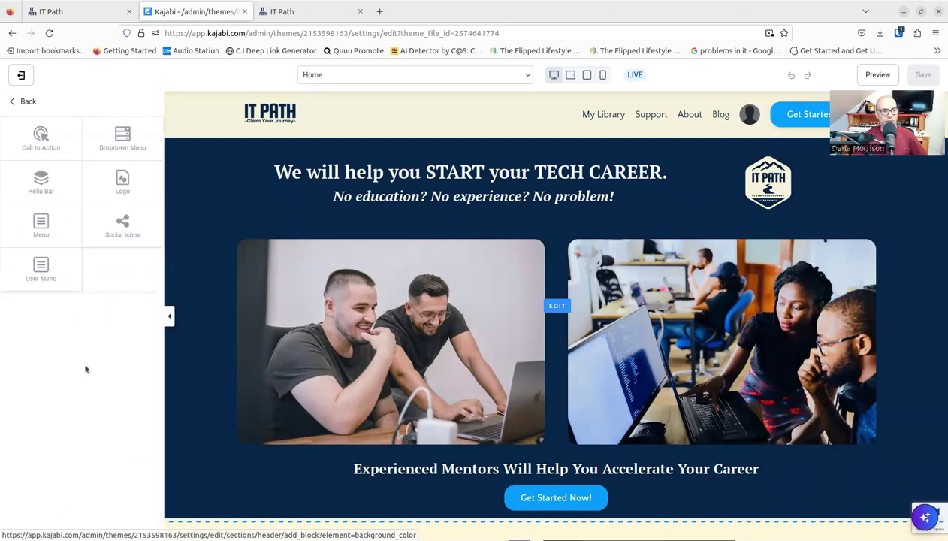
{"action": "left_click", "coordinate": [41, 139]}
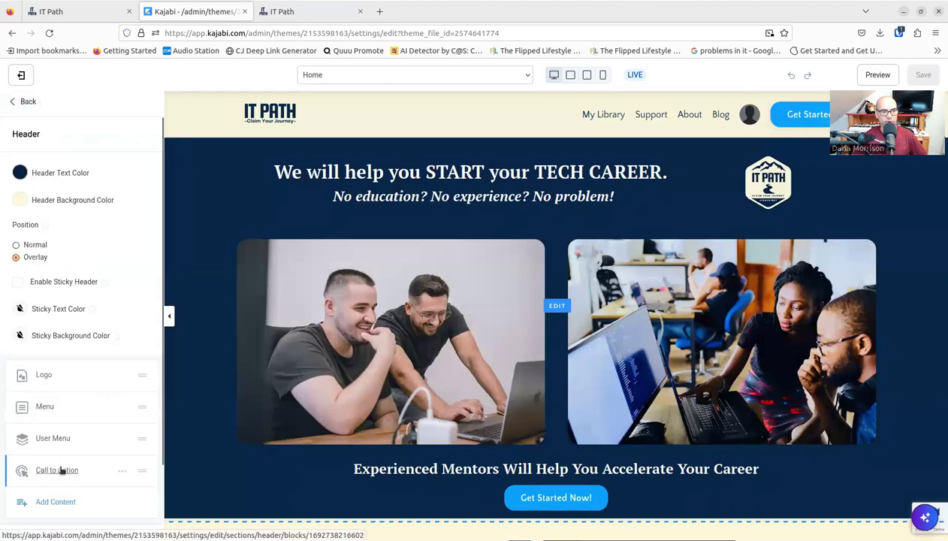
Open the header's Call to Action block and check the checkout URL that its button goes to.
{"action": "left_click", "coordinate": [56, 470]}
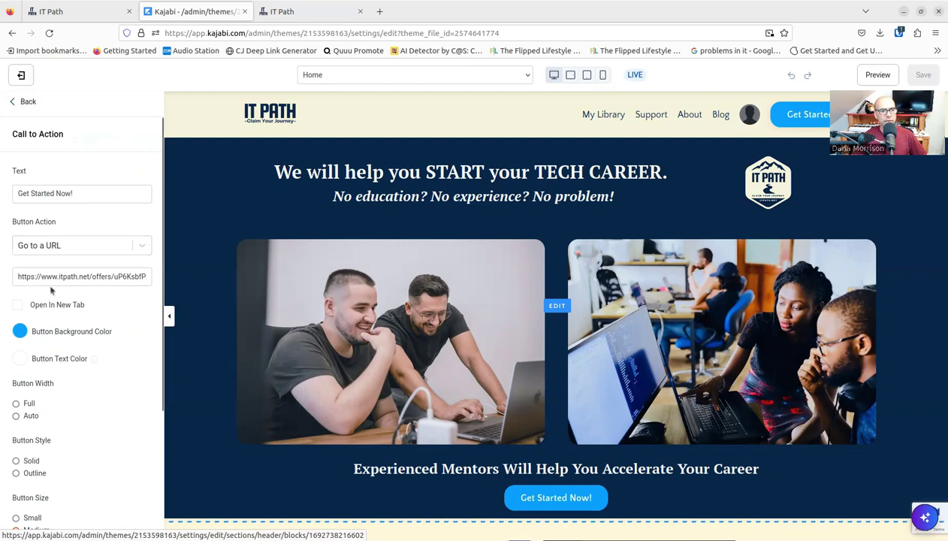
{"action": "left_click_drag", "start_coordinate": [37, 277], "coordinate": [152, 273]}
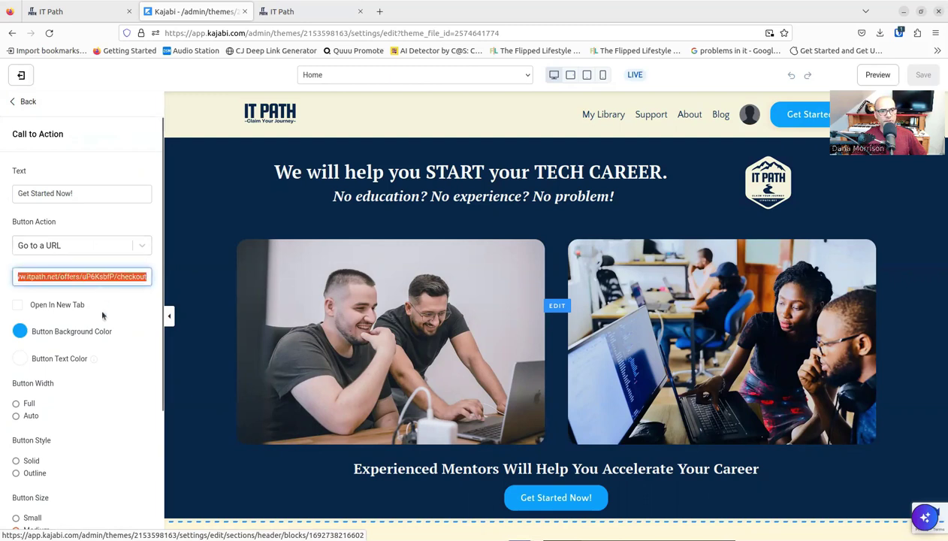
{"action": "key", "text": "End"}
{"action": "left_click", "coordinate": [141, 302]}
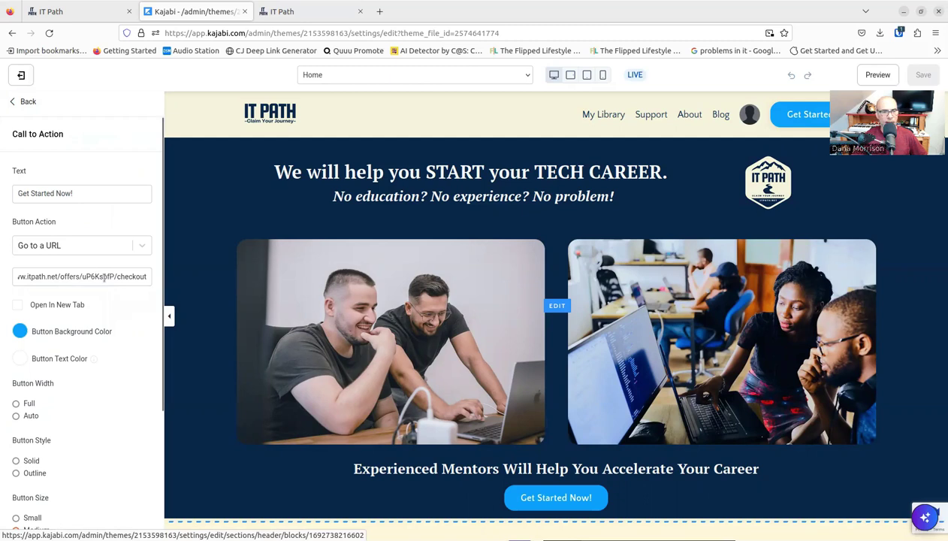
{"action": "scroll", "coordinate": [72, 279], "scroll_direction": "down", "scroll_amount": 2}
{"action": "scroll", "coordinate": [72, 279], "scroll_direction": "up", "scroll_amount": 2}
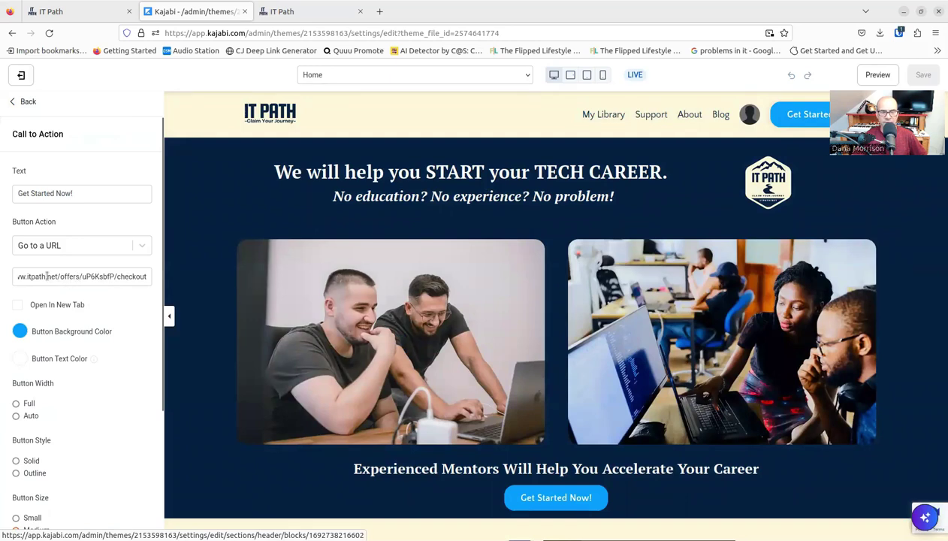
Review the Call to Action button's background color and its width, style, size and alignment options, and return to the Header settings.
{"action": "scroll", "coordinate": [88, 272], "scroll_direction": "down", "scroll_amount": 3}
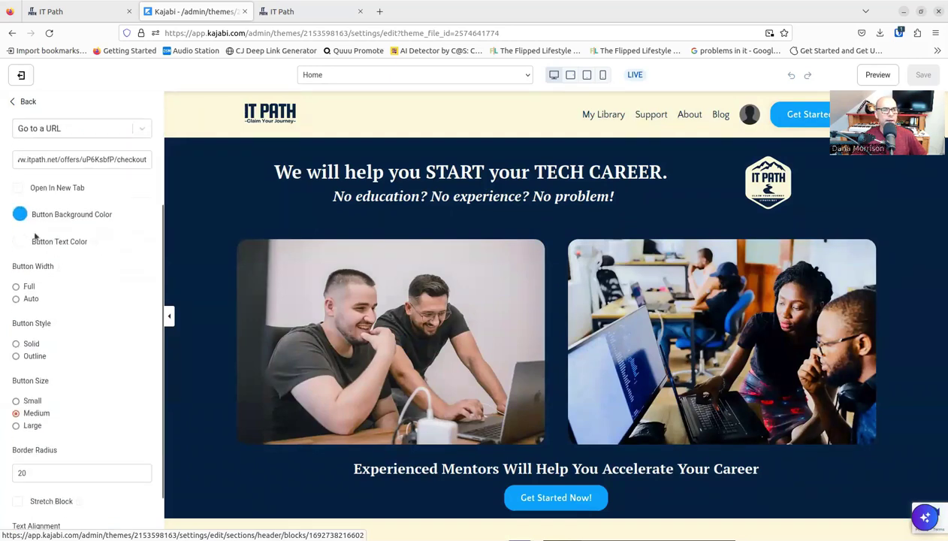
{"action": "left_click", "coordinate": [20, 215]}
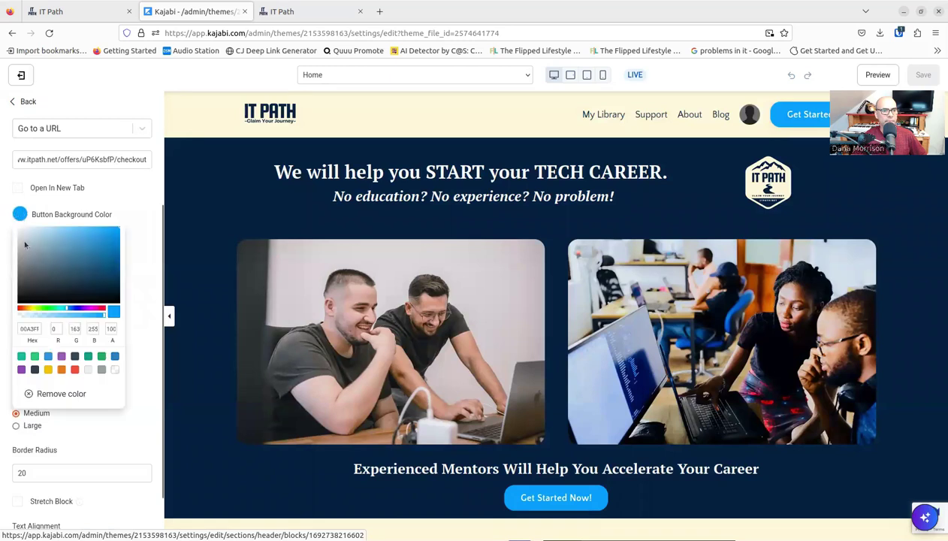
{"action": "left_click", "coordinate": [140, 253]}
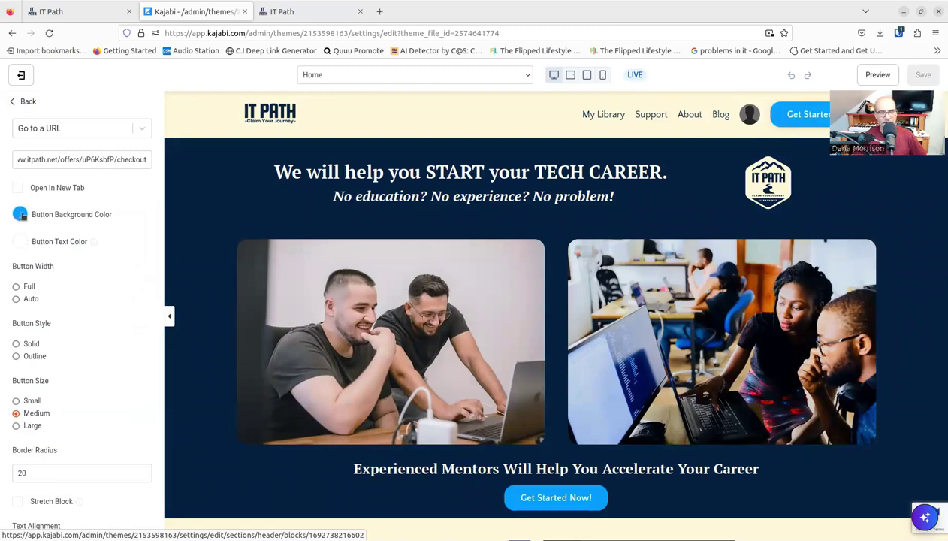
{"action": "mouse_move", "coordinate": [94, 241]}
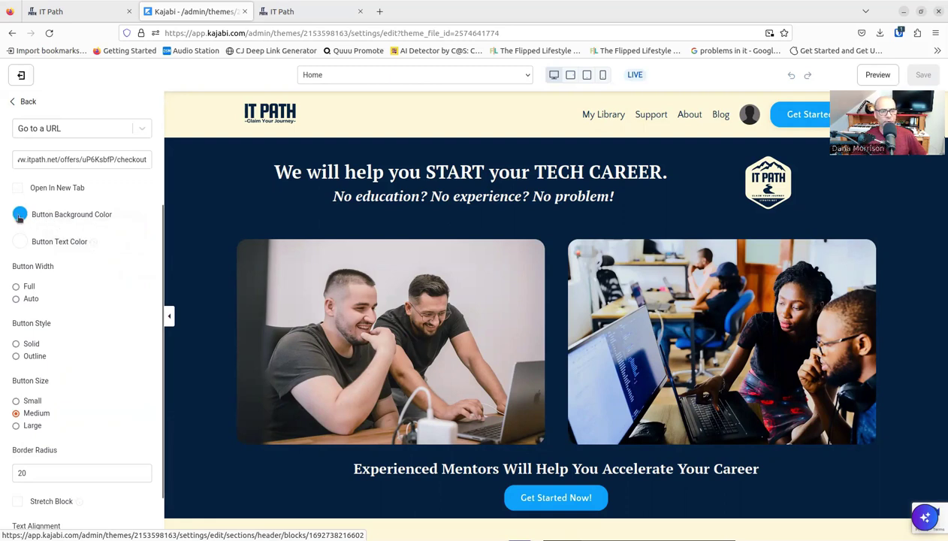
{"action": "scroll", "coordinate": [113, 286], "scroll_direction": "down", "scroll_amount": 2}
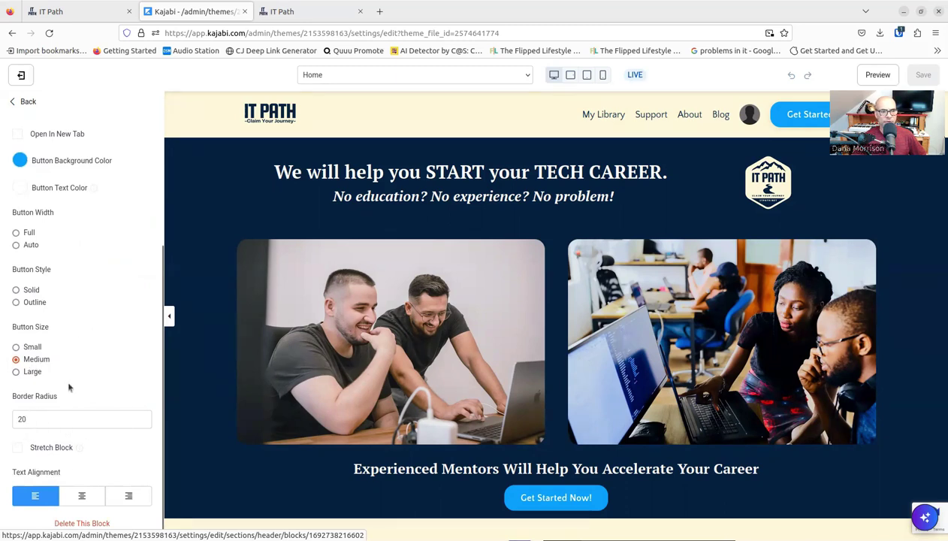
{"action": "scroll", "coordinate": [84, 401], "scroll_direction": "up", "scroll_amount": 5}
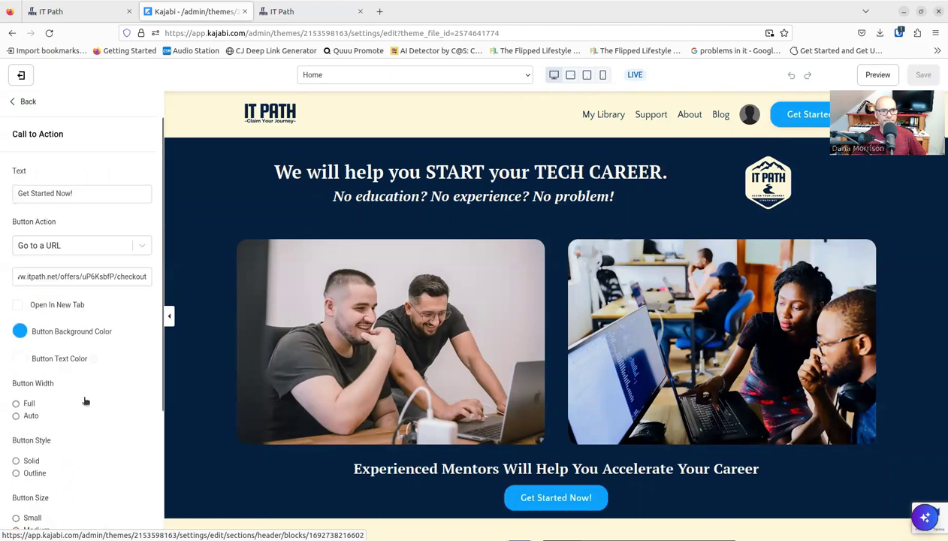
{"action": "left_click", "coordinate": [29, 102]}
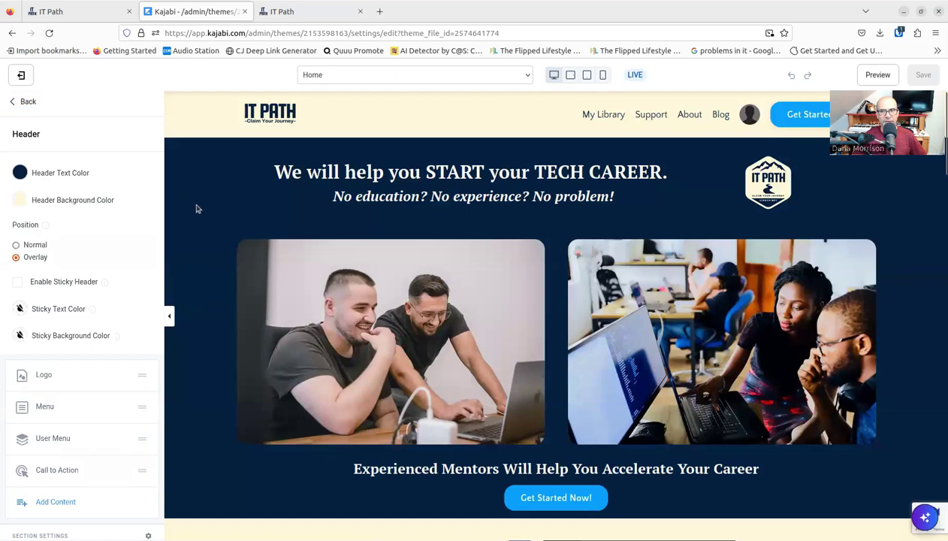
Open the Start Here section and bring up its headline text block for editing.
{"action": "left_click", "coordinate": [244, 230]}
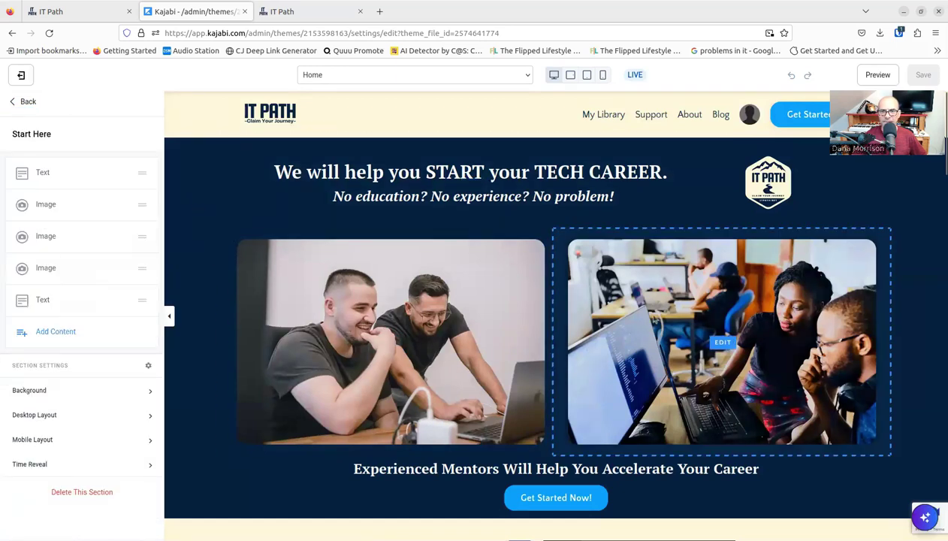
{"action": "left_click", "coordinate": [338, 211]}
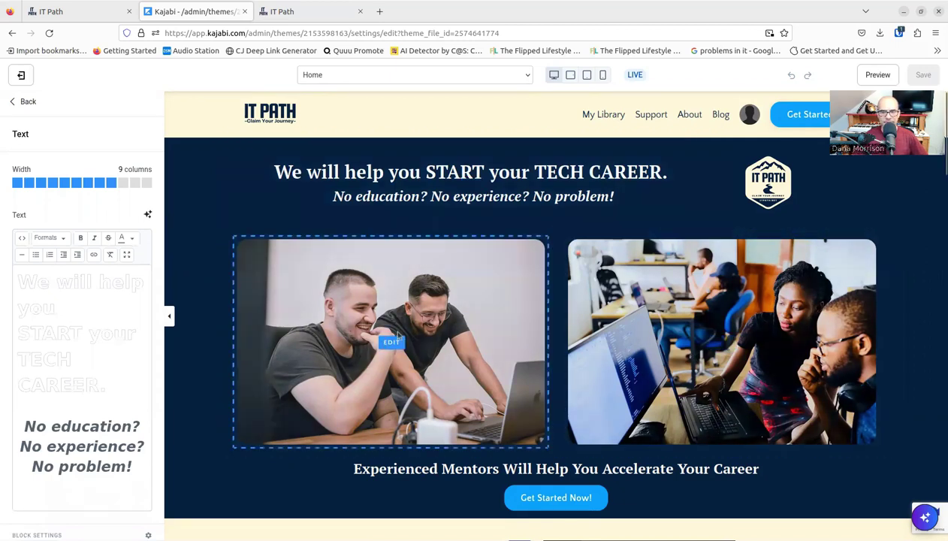
{"action": "scroll", "coordinate": [420, 327], "scroll_direction": "down", "scroll_amount": 1}
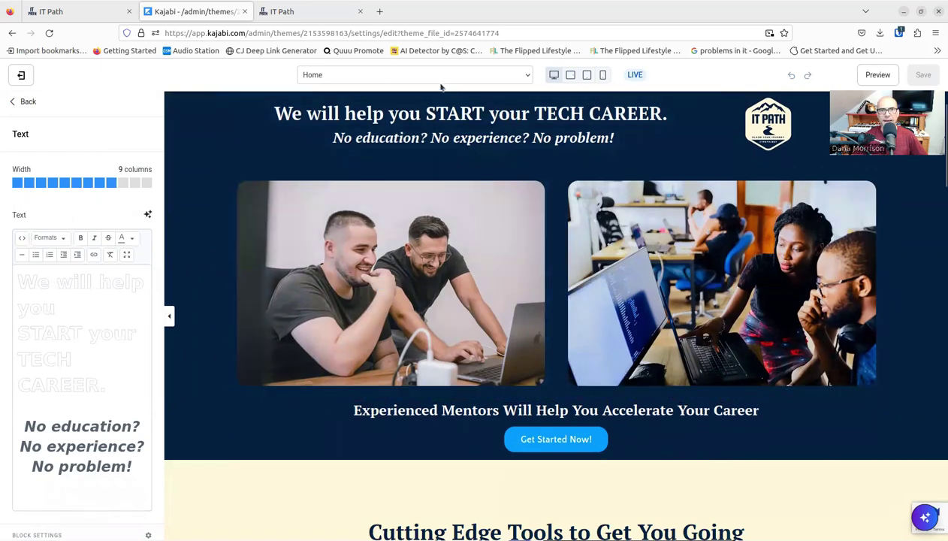
Load Unsplash in a new browser tab and search its photos for "success".
{"action": "left_click", "coordinate": [380, 12]}
{"action": "left_click", "coordinate": [394, 34]}
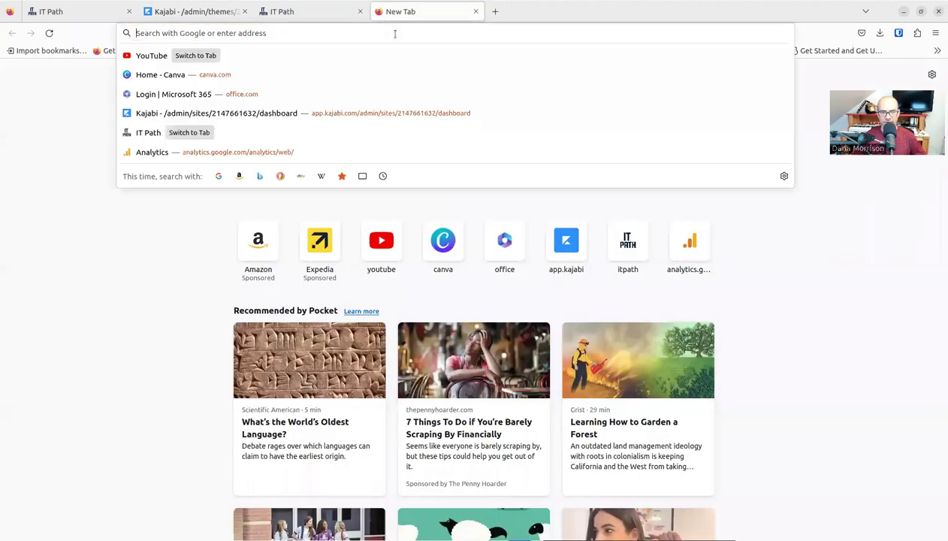
{"action": "type", "text": "unsplash"}
{"action": "key", "text": "Return"}
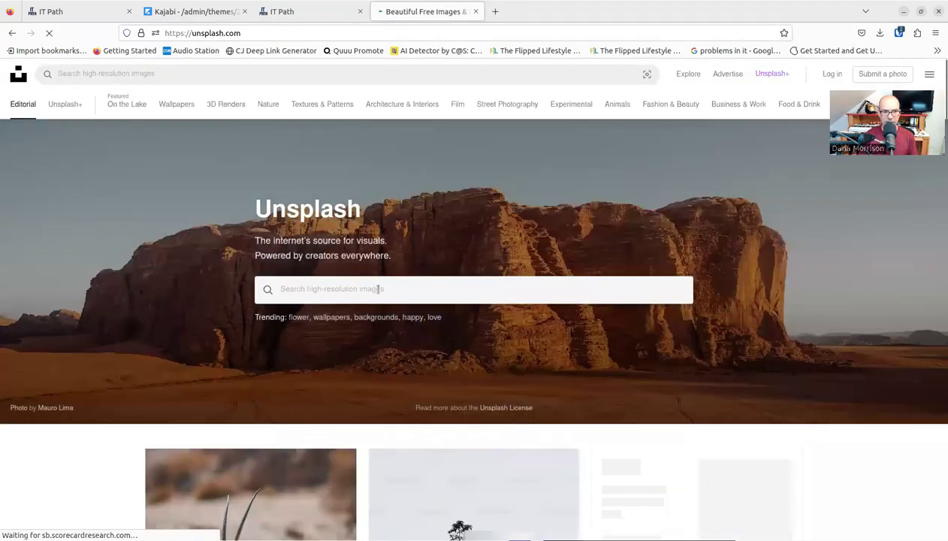
{"action": "left_click", "coordinate": [378, 288]}
{"action": "type", "text": "success"}
{"action": "key", "text": "Return"}
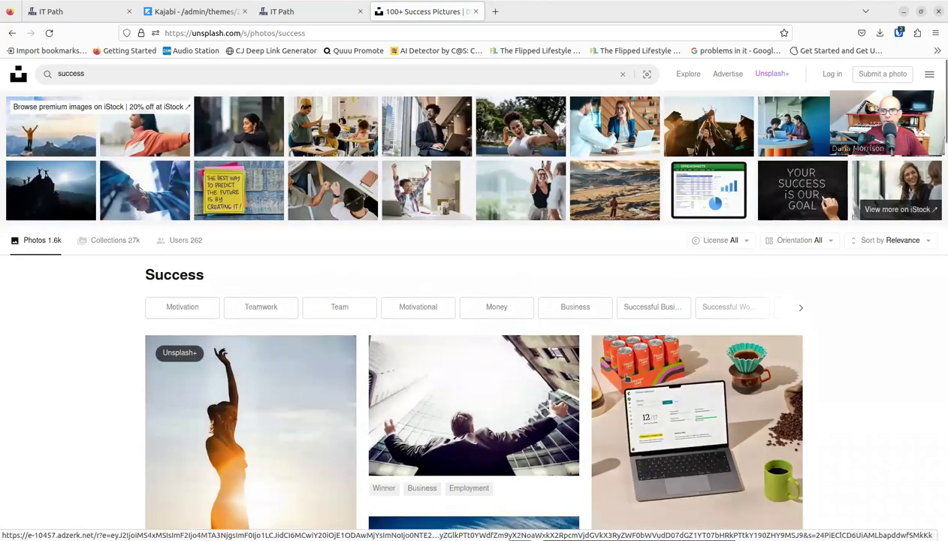
Browse the success photos and filter them to the Free license.
{"action": "scroll", "coordinate": [761, 278], "scroll_direction": "down", "scroll_amount": 1}
{"action": "scroll", "coordinate": [760, 278], "scroll_direction": "down", "scroll_amount": 2}
{"action": "scroll", "coordinate": [761, 300], "scroll_direction": "up", "scroll_amount": 3}
{"action": "left_click", "coordinate": [724, 245]}
{"action": "left_click", "coordinate": [711, 322]}
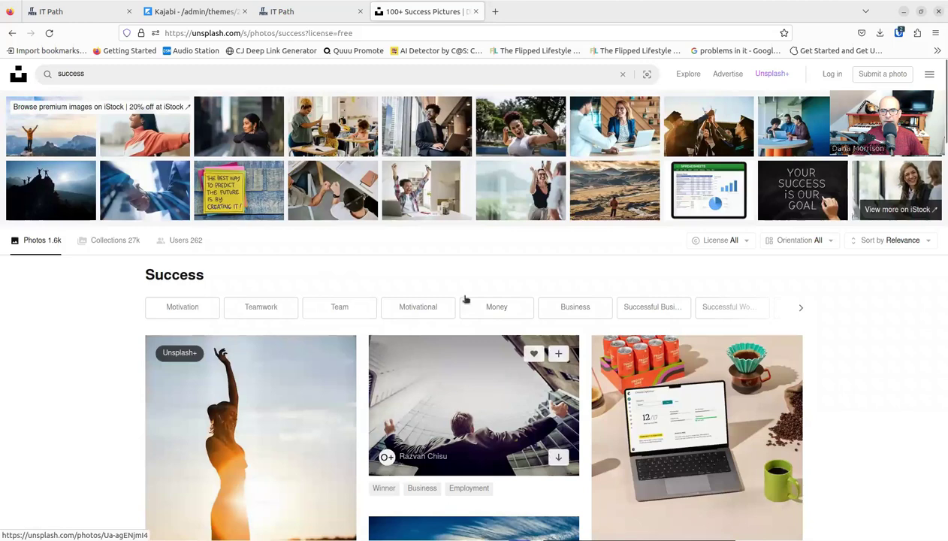
View the silhouette photo of a man with outstretched arms, close it and switch back to the Kajabi page editor.
{"action": "scroll", "coordinate": [396, 308], "scroll_direction": "down", "scroll_amount": 3}
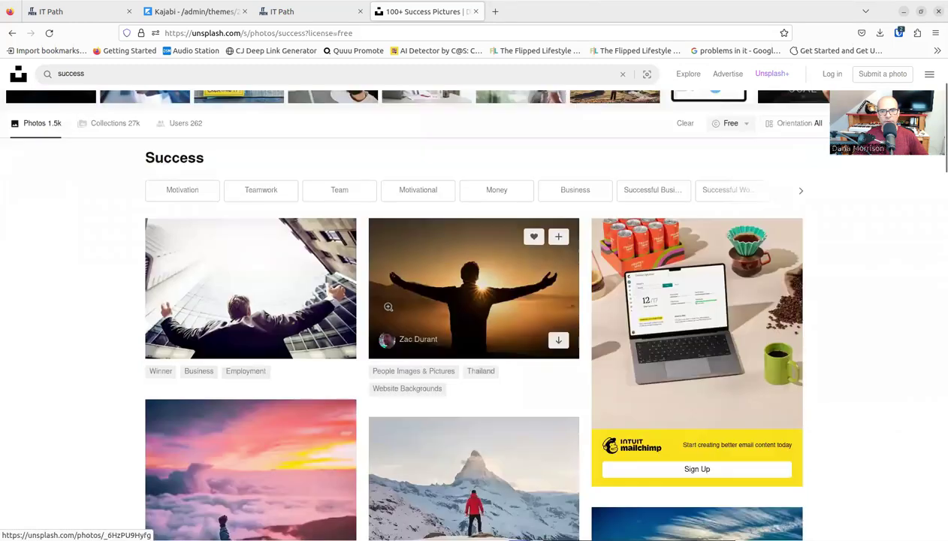
{"action": "left_click", "coordinate": [388, 306]}
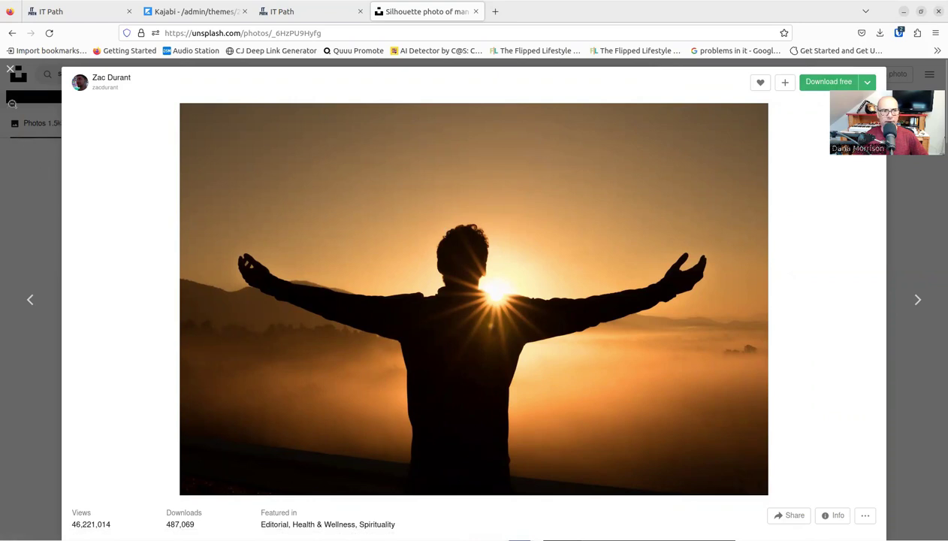
{"action": "left_click", "coordinate": [10, 67]}
{"action": "left_click", "coordinate": [212, 13]}
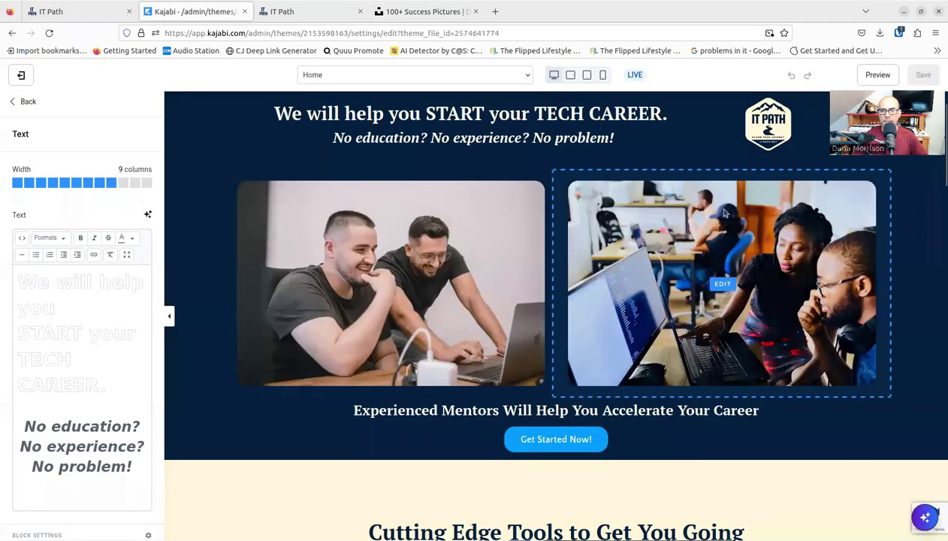
Examine the Start Here images and call to action and the Tech Trail bundle section in the page preview.
{"action": "scroll", "coordinate": [484, 338], "scroll_direction": "down", "scroll_amount": 3}
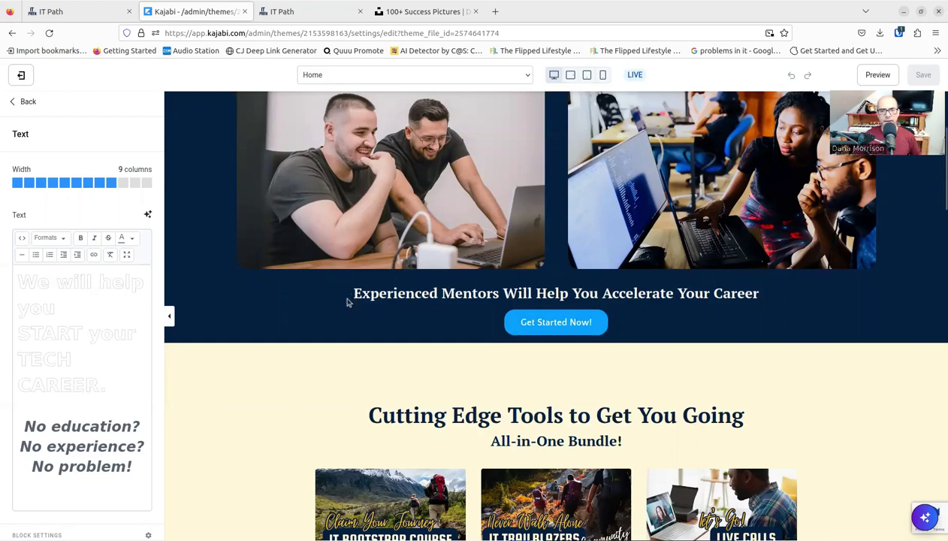
{"action": "scroll", "coordinate": [351, 299], "scroll_direction": "down", "scroll_amount": 3}
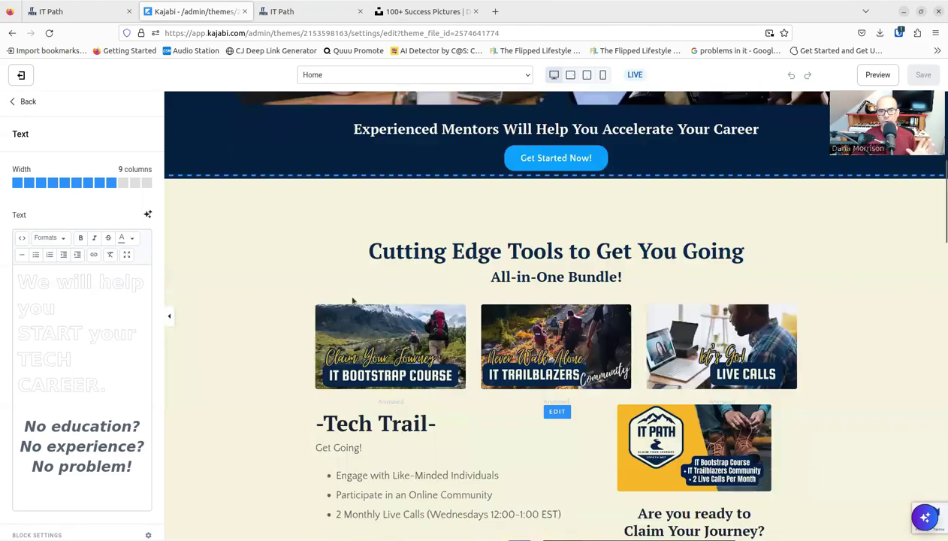
{"action": "scroll", "coordinate": [322, 308], "scroll_direction": "down", "scroll_amount": 2}
{"action": "scroll", "coordinate": [266, 333], "scroll_direction": "up", "scroll_amount": 1}
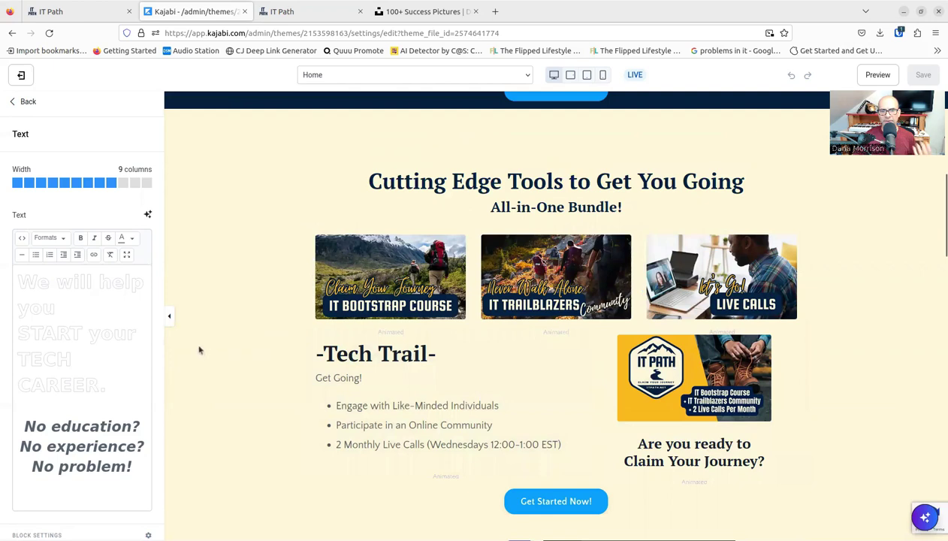
{"action": "scroll", "coordinate": [233, 321], "scroll_direction": "down", "scroll_amount": 1}
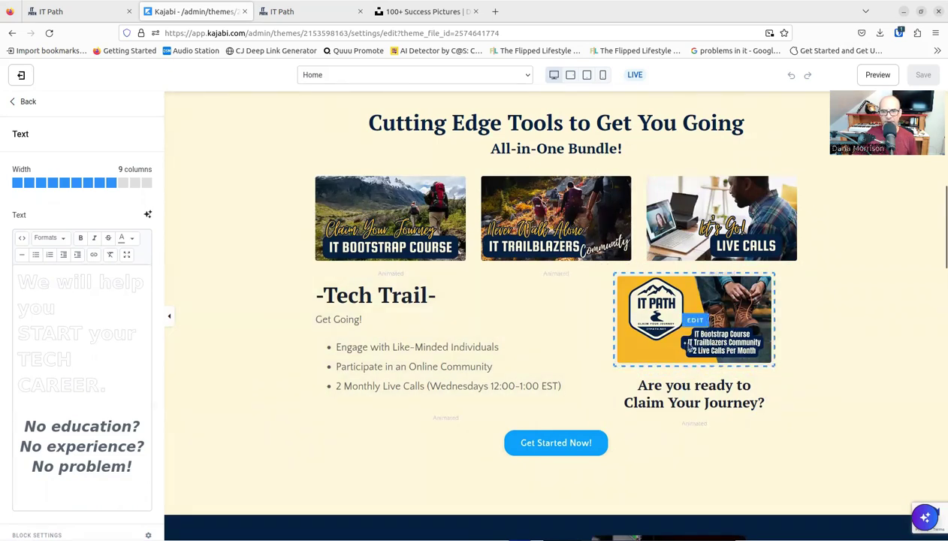
{"action": "scroll", "coordinate": [688, 346], "scroll_direction": "down", "scroll_amount": 1}
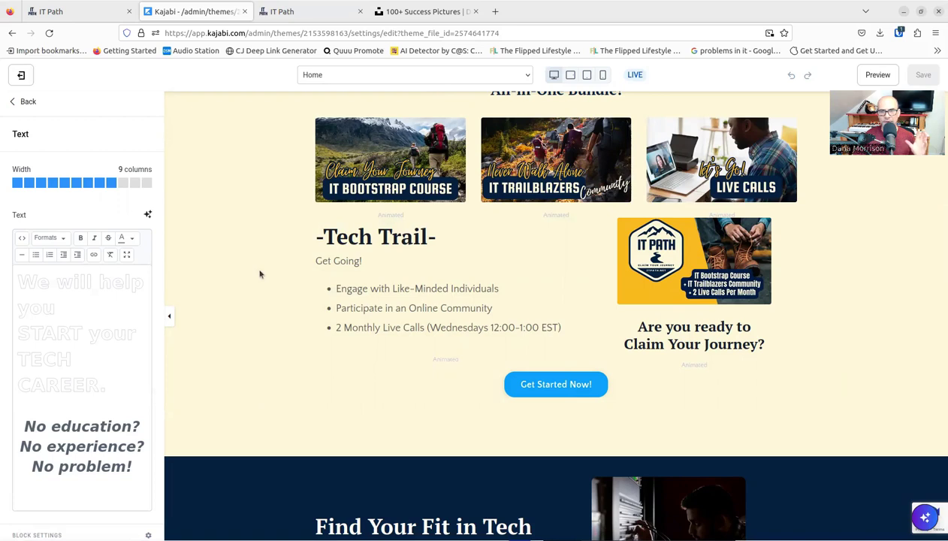
{"action": "scroll", "coordinate": [259, 274], "scroll_direction": "up", "scroll_amount": 5}
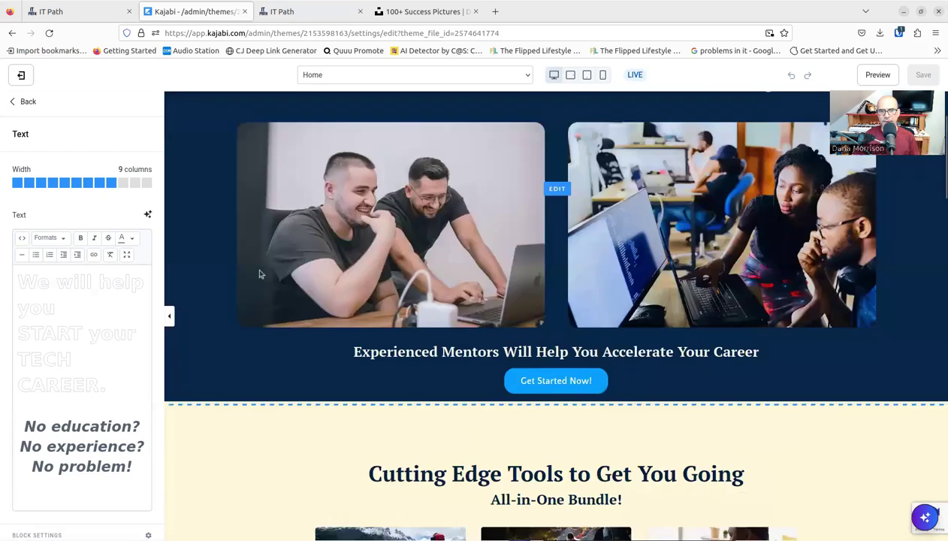
{"action": "scroll", "coordinate": [259, 274], "scroll_direction": "down", "scroll_amount": 5}
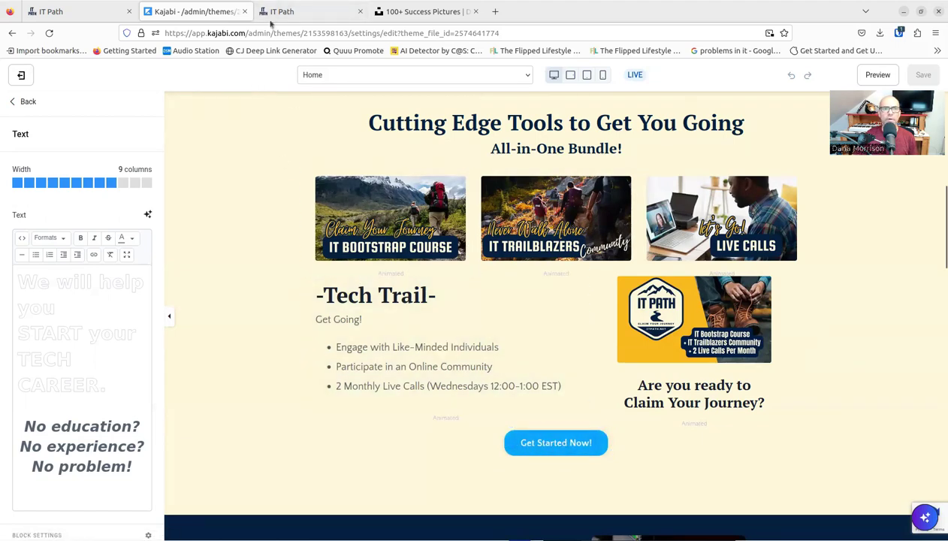
Switch to the live IT Path site, follow its main Get Started Now! link and read through the checkout page.
{"action": "left_click", "coordinate": [302, 14]}
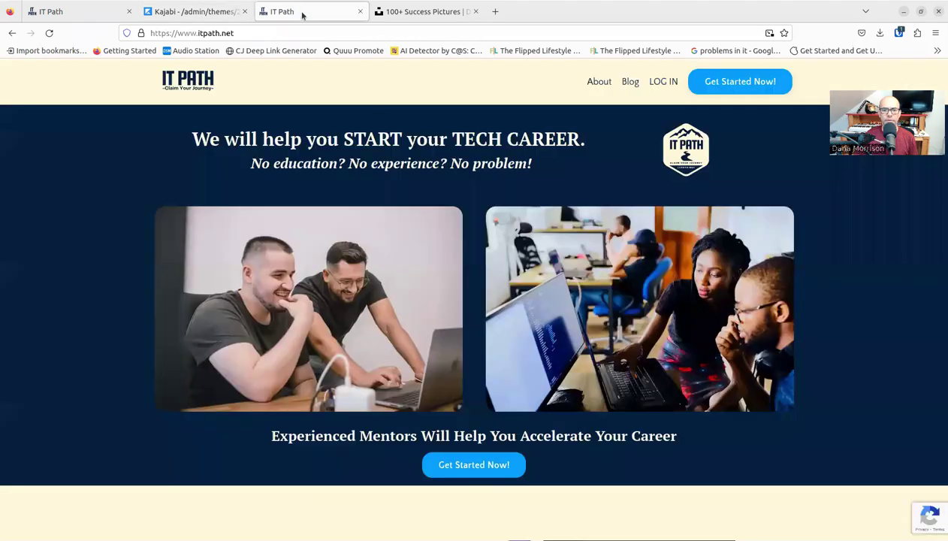
{"action": "left_click", "coordinate": [483, 464]}
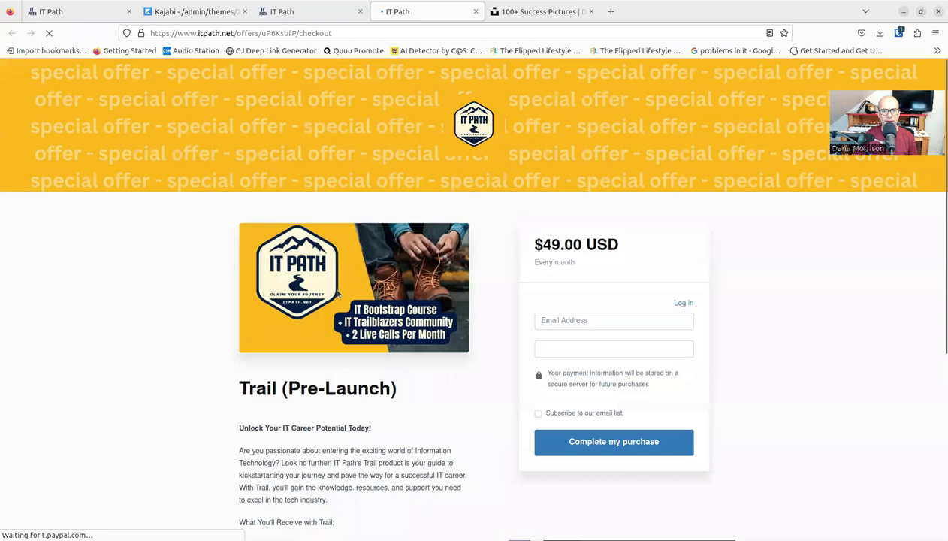
{"action": "scroll", "coordinate": [330, 315], "scroll_direction": "down", "scroll_amount": 4}
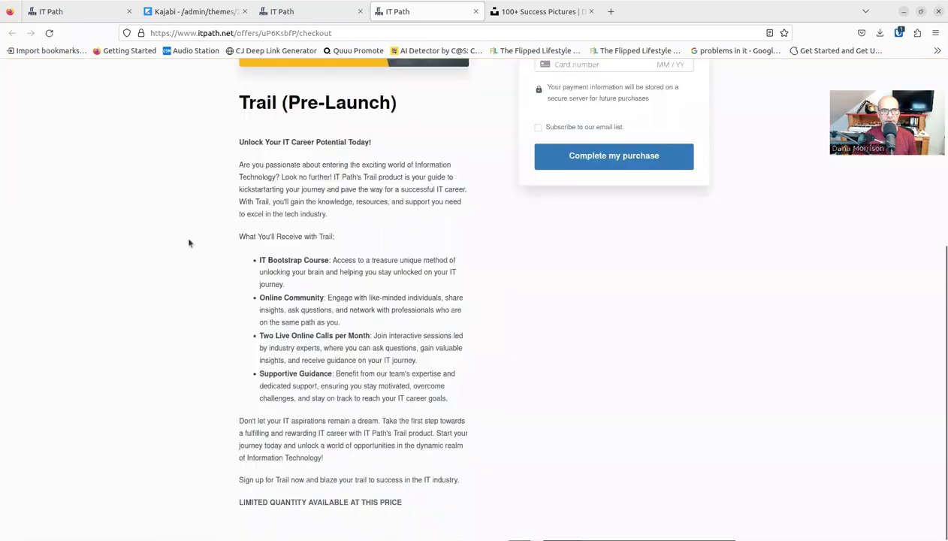
Return to the Kajabi page editor and look over the preview from Find Your Fit in Tech back up to the header.
{"action": "left_click", "coordinate": [196, 12]}
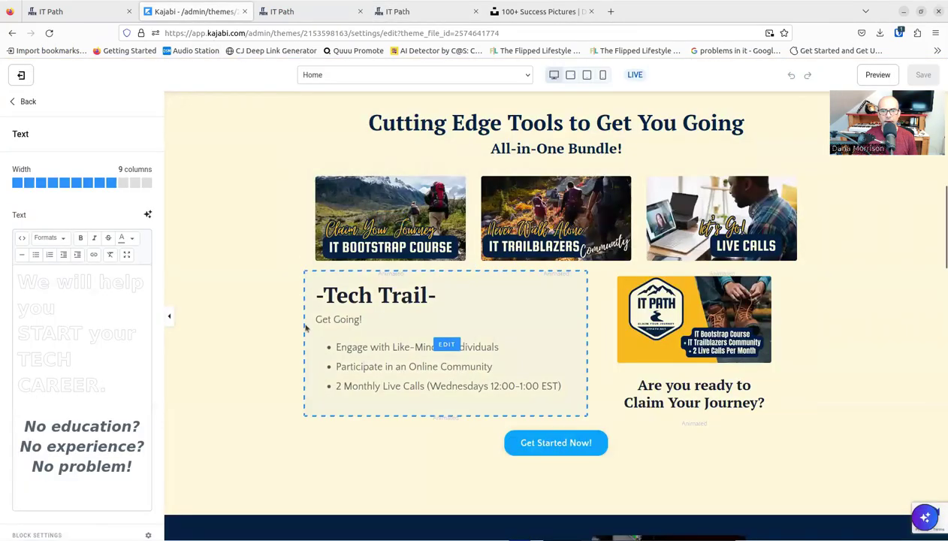
{"action": "scroll", "coordinate": [306, 328], "scroll_direction": "down", "scroll_amount": 4}
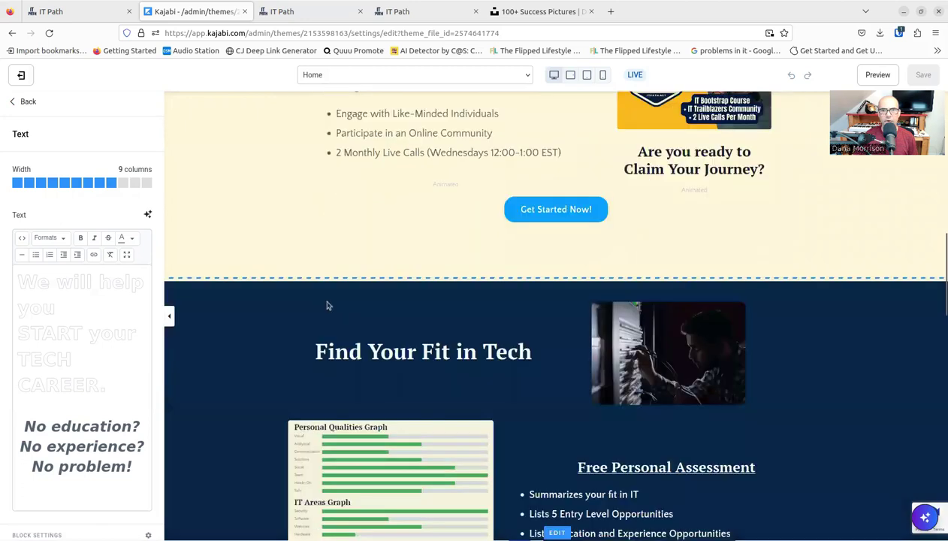
{"action": "scroll", "coordinate": [327, 304], "scroll_direction": "up", "scroll_amount": 9}
{"action": "scroll", "coordinate": [327, 305], "scroll_direction": "up", "scroll_amount": 3}
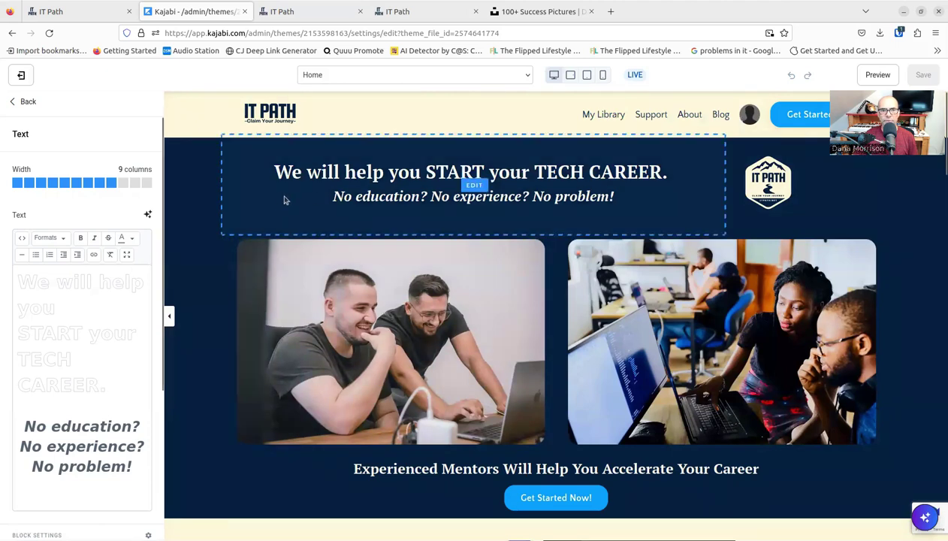
{"action": "scroll", "coordinate": [282, 200], "scroll_direction": "down", "scroll_amount": 1}
{"action": "scroll", "coordinate": [248, 197], "scroll_direction": "up", "scroll_amount": 1}
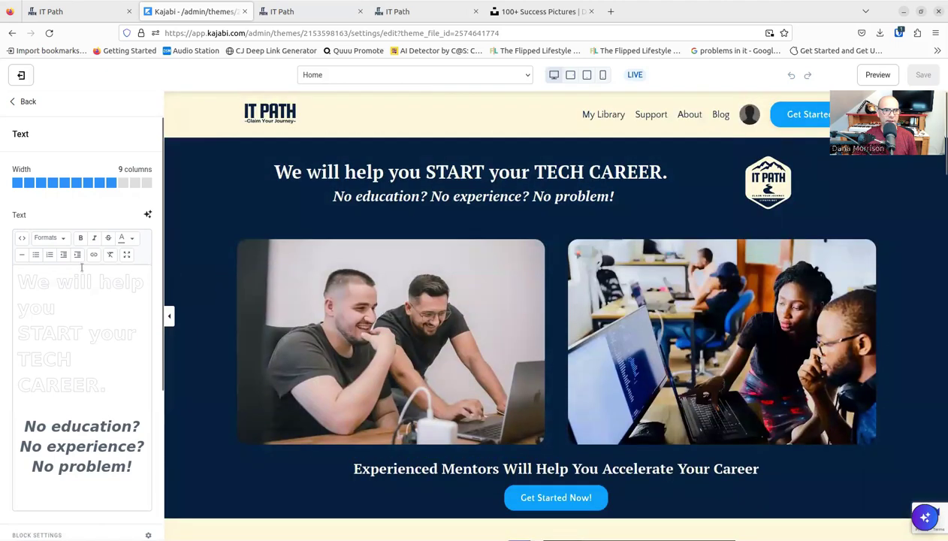
Review the Start Here headline text block's content and settings, then return to the section's block list.
{"action": "scroll", "coordinate": [81, 266], "scroll_direction": "down", "scroll_amount": 2}
{"action": "scroll", "coordinate": [80, 281], "scroll_direction": "up", "scroll_amount": 1}
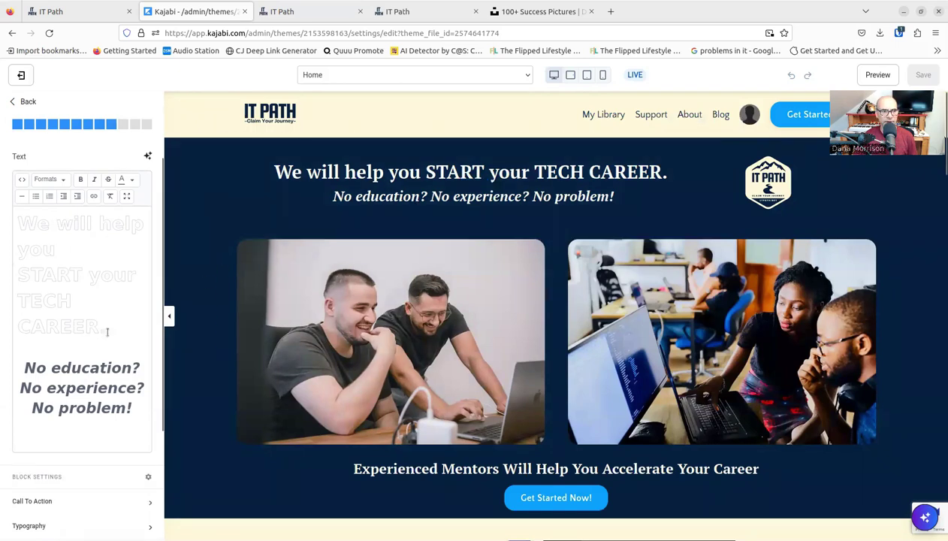
{"action": "left_click", "coordinate": [30, 103]}
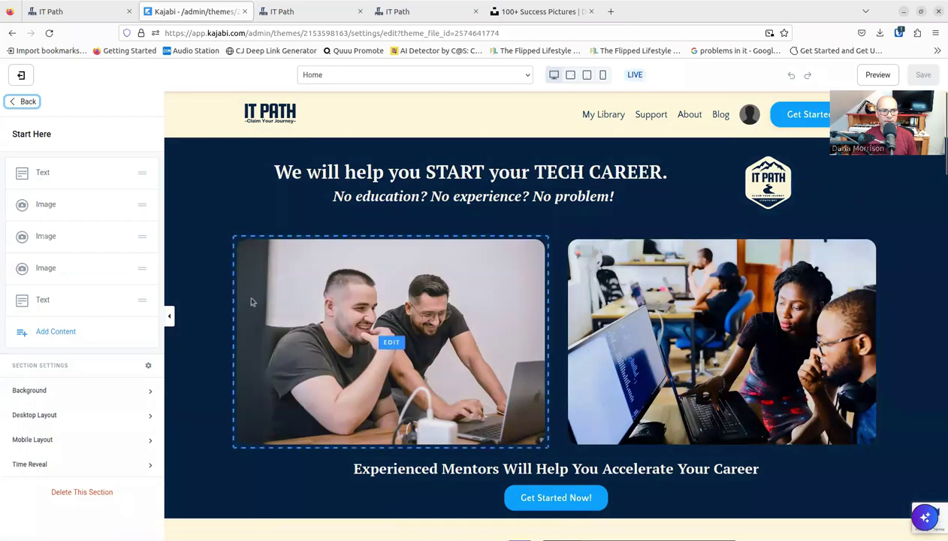
Open the Experienced Mentors text block and examine its Call To Action settings, including button text, action and URL.
{"action": "left_click", "coordinate": [41, 301]}
{"action": "scroll", "coordinate": [45, 316], "scroll_direction": "down", "scroll_amount": 3}
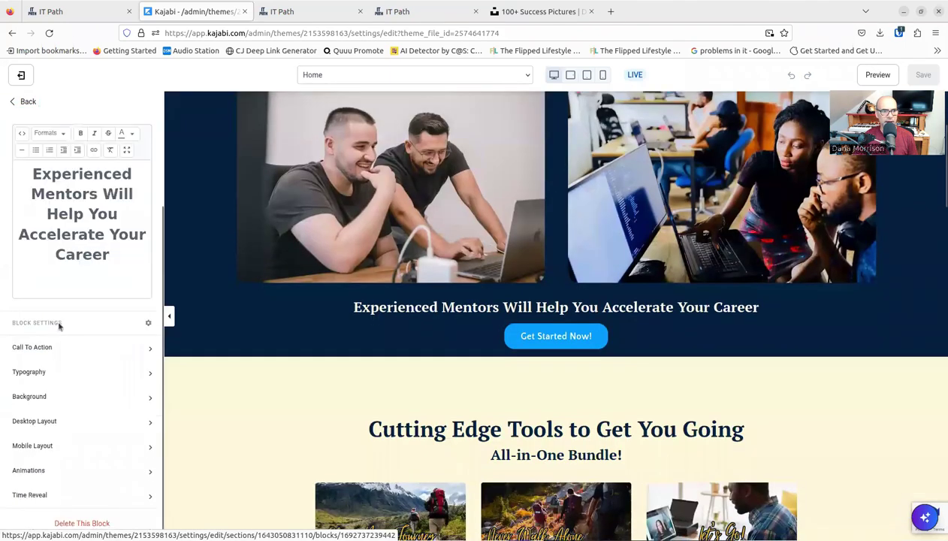
{"action": "left_click", "coordinate": [46, 346]}
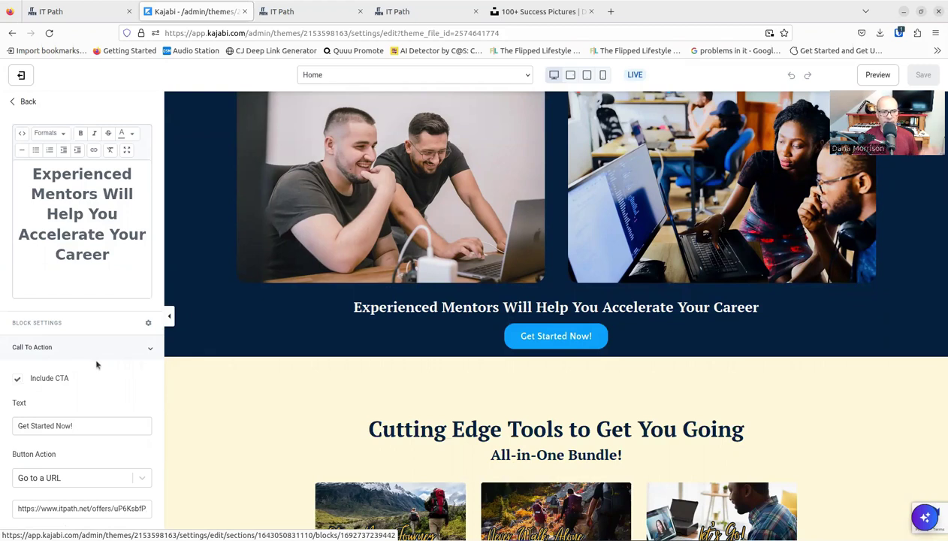
{"action": "scroll", "coordinate": [79, 366], "scroll_direction": "down", "scroll_amount": 2}
{"action": "scroll", "coordinate": [65, 356], "scroll_direction": "up", "scroll_amount": 2}
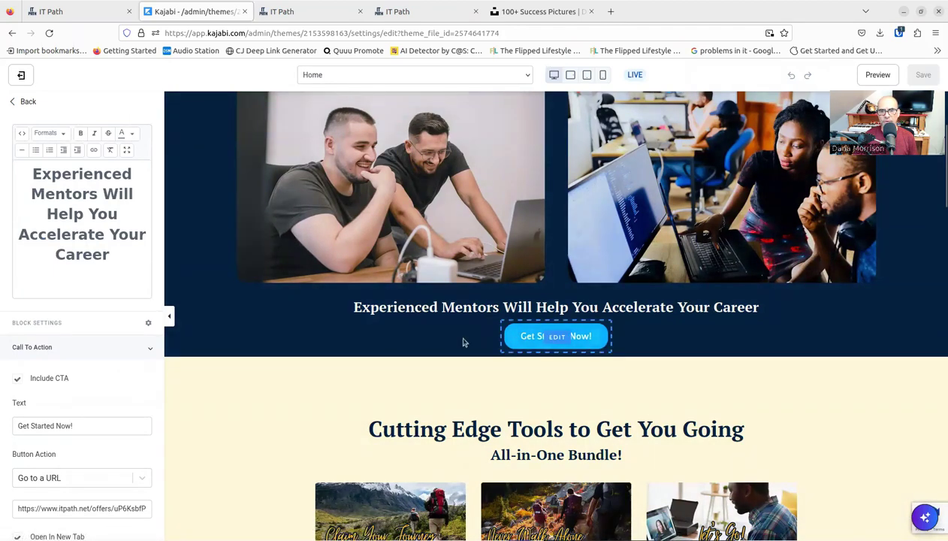
Look over the Tech Trail bundle section, open its Cutting Edge Tools headline block and return to the section's block list.
{"action": "scroll", "coordinate": [389, 316], "scroll_direction": "down", "scroll_amount": 2}
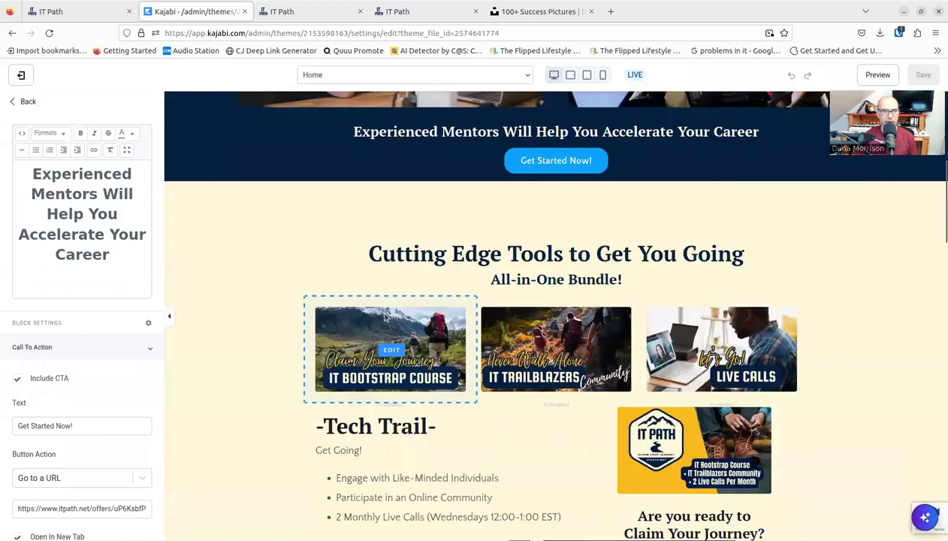
{"action": "scroll", "coordinate": [279, 268], "scroll_direction": "down", "scroll_amount": 2}
{"action": "scroll", "coordinate": [310, 301], "scroll_direction": "up", "scroll_amount": 1}
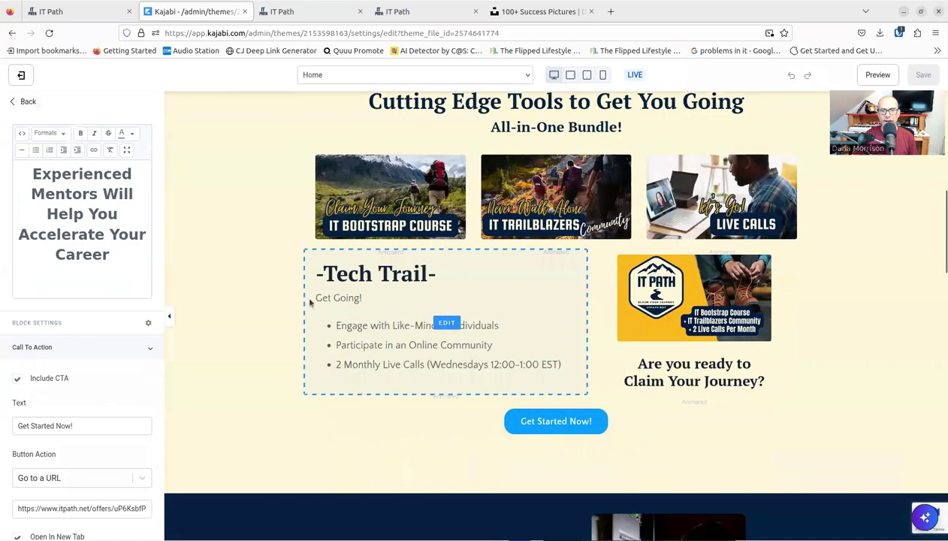
{"action": "scroll", "coordinate": [310, 302], "scroll_direction": "up", "scroll_amount": 1}
{"action": "left_click", "coordinate": [305, 222]}
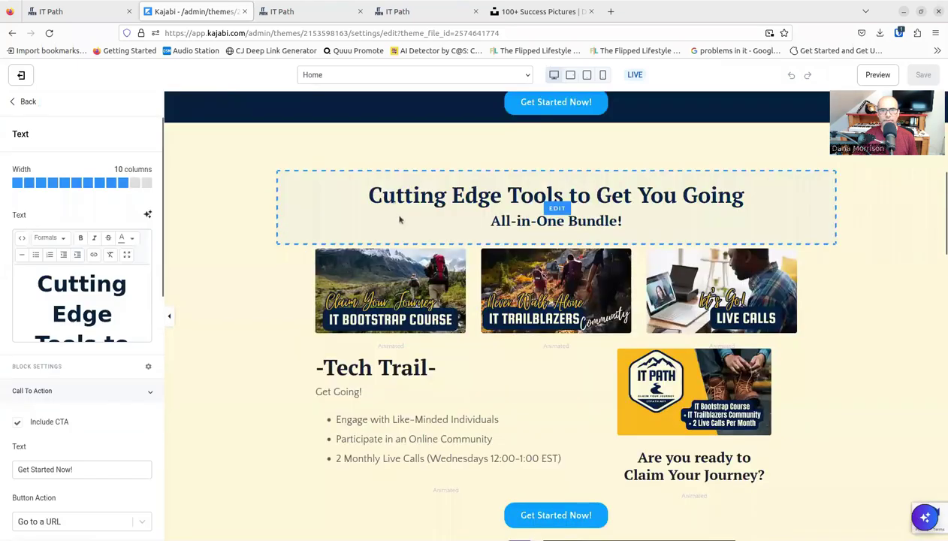
{"action": "left_click", "coordinate": [23, 101]}
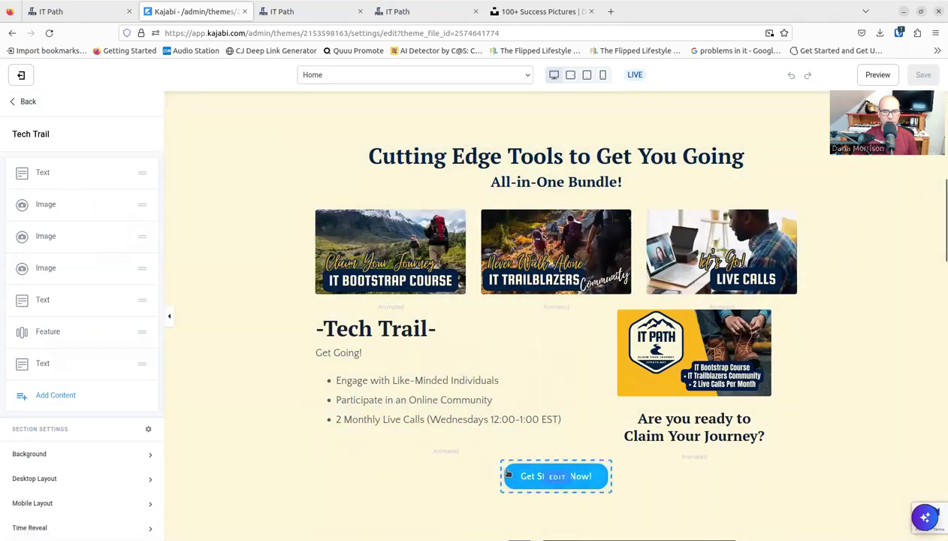
Inspect the Tech Trail section's Get Started Now! text block, checking its call to action button options and its text content.
{"action": "left_click", "coordinate": [614, 476]}
{"action": "scroll", "coordinate": [571, 476], "scroll_direction": "down", "scroll_amount": 2}
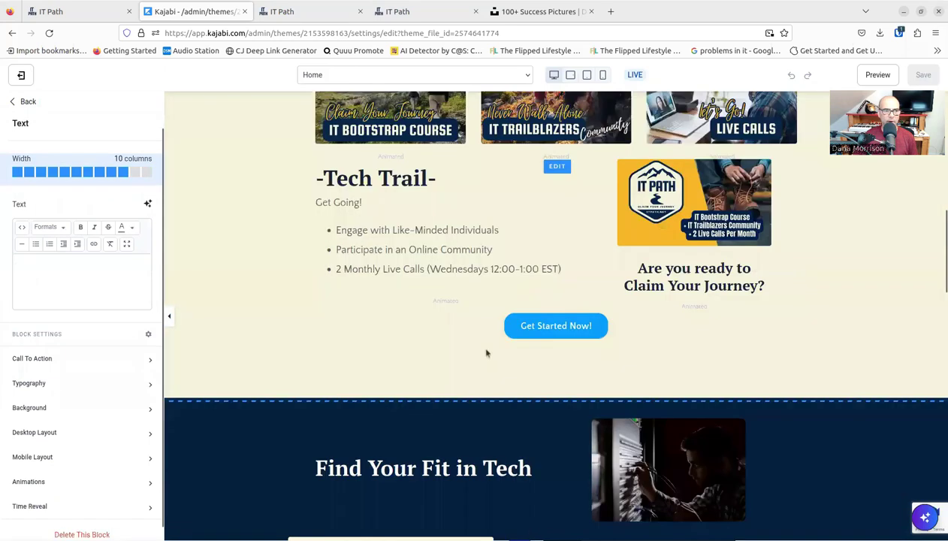
{"action": "scroll", "coordinate": [123, 307], "scroll_direction": "down", "scroll_amount": 6}
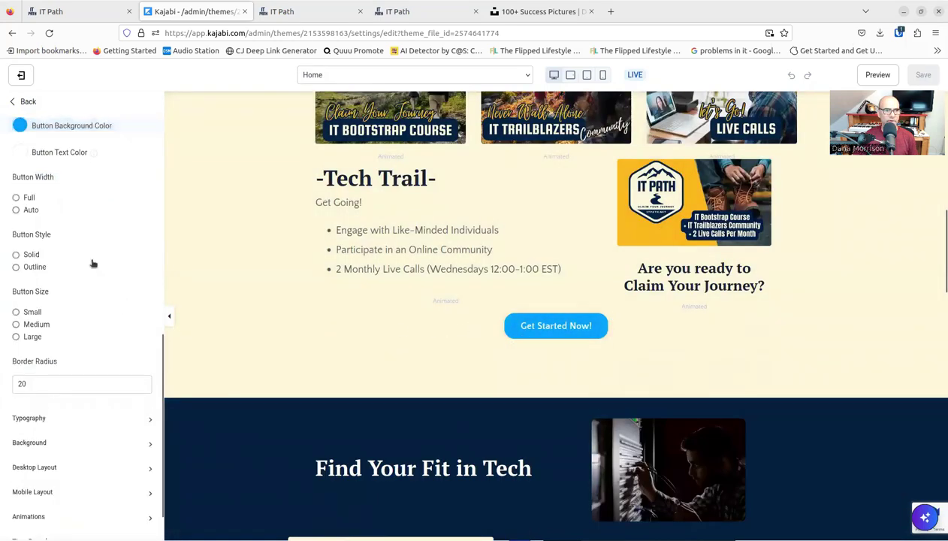
{"action": "scroll", "coordinate": [79, 183], "scroll_direction": "up", "scroll_amount": 2}
{"action": "left_click", "coordinate": [28, 102]}
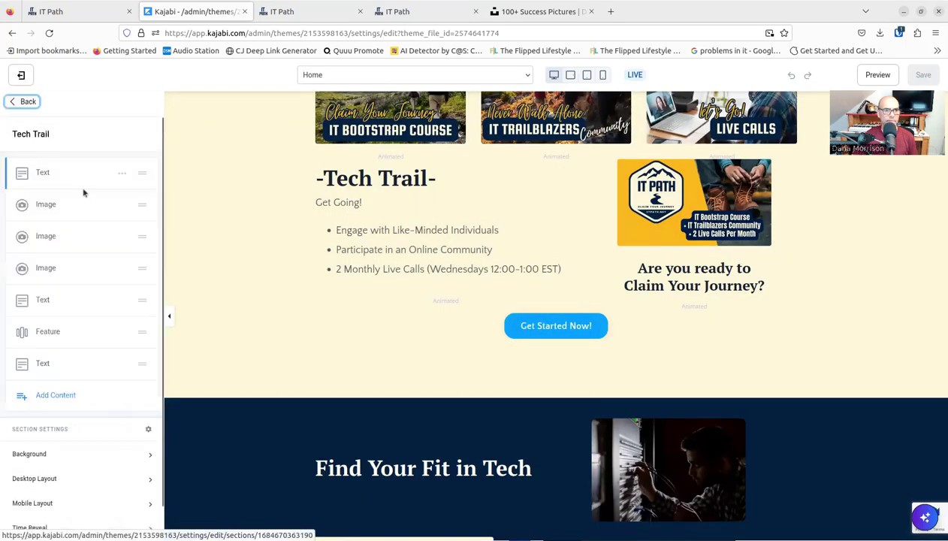
{"action": "left_click", "coordinate": [45, 363]}
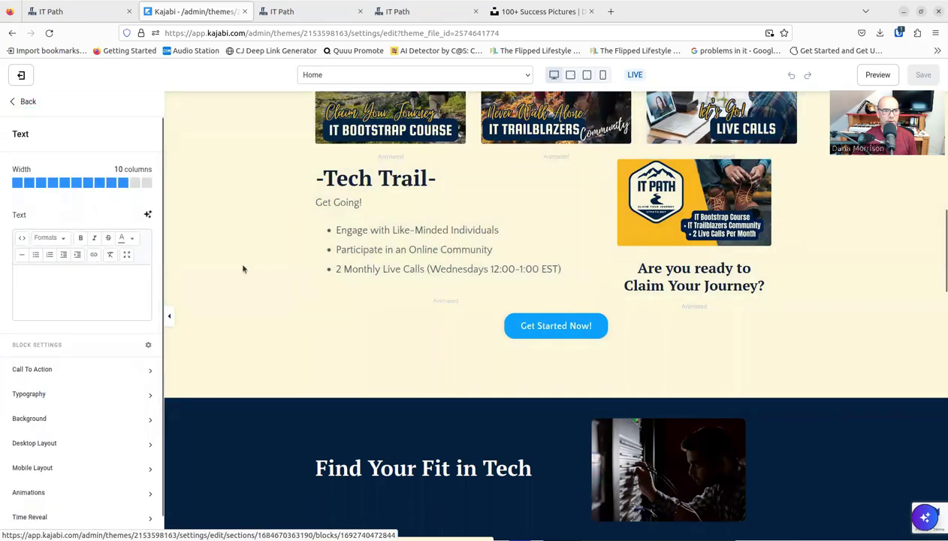
{"action": "left_click", "coordinate": [82, 287]}
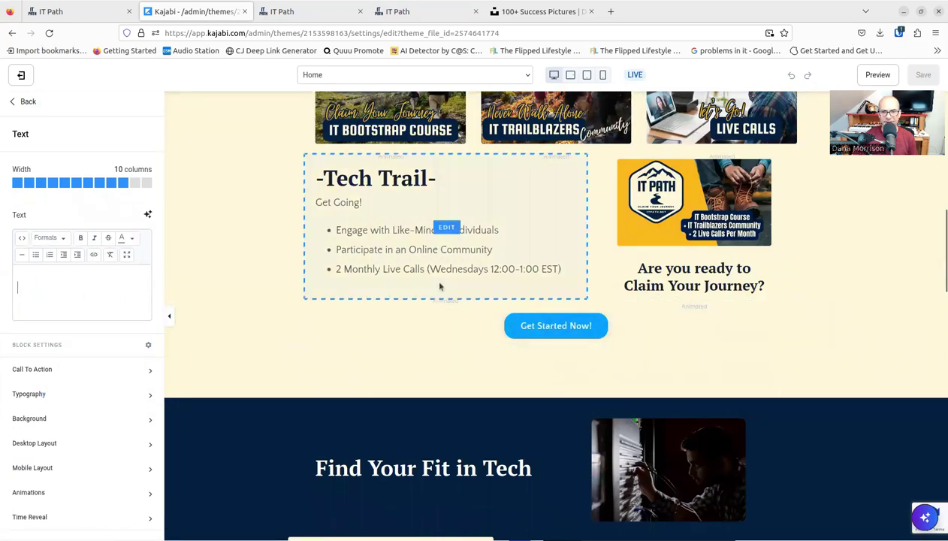
Look over the Find Your Fit in Tech area of the preview and open the IT Interest Report section's block list.
{"action": "scroll", "coordinate": [506, 345], "scroll_direction": "down", "scroll_amount": 1}
{"action": "scroll", "coordinate": [506, 346], "scroll_direction": "down", "scroll_amount": 1}
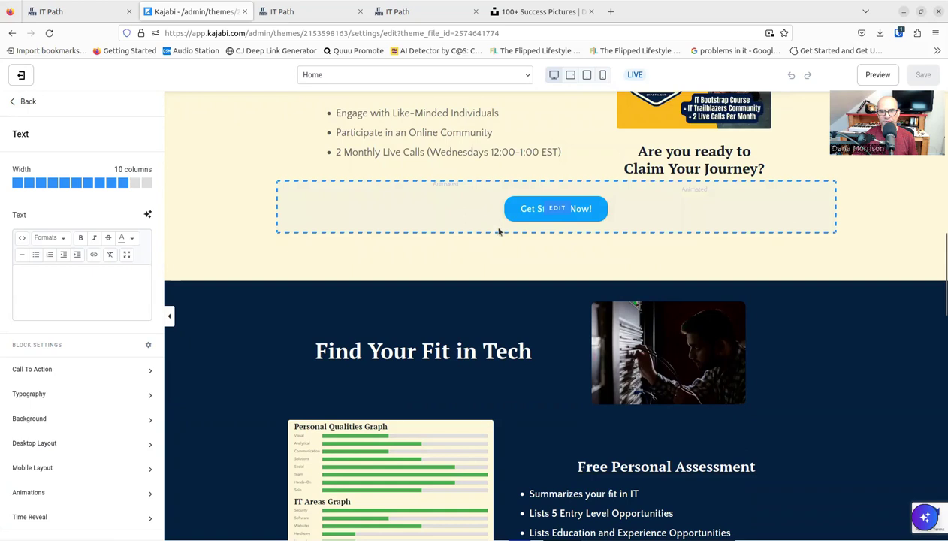
{"action": "scroll", "coordinate": [486, 184], "scroll_direction": "down", "scroll_amount": 2}
{"action": "scroll", "coordinate": [486, 185], "scroll_direction": "up", "scroll_amount": 2}
{"action": "scroll", "coordinate": [492, 186], "scroll_direction": "down", "scroll_amount": 3}
{"action": "scroll", "coordinate": [299, 217], "scroll_direction": "up", "scroll_amount": 1}
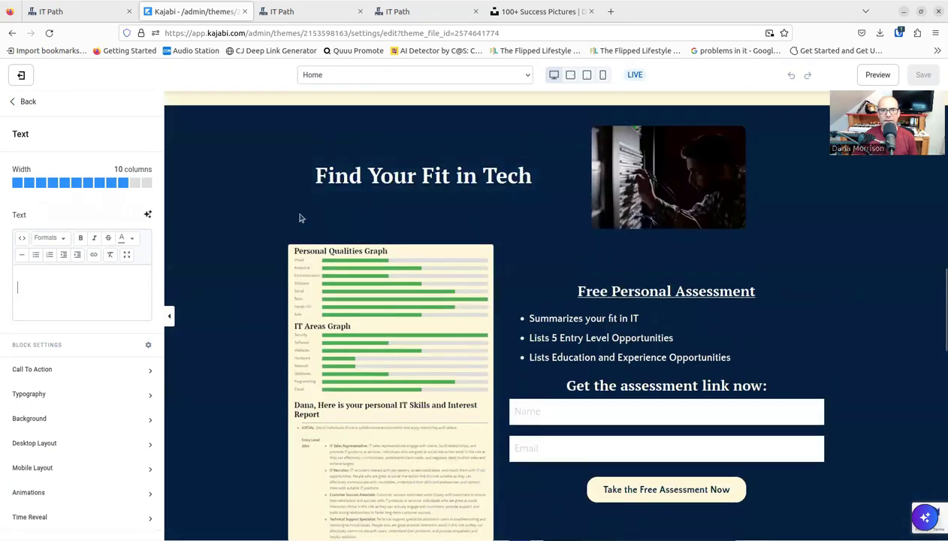
{"action": "left_click", "coordinate": [236, 215]}
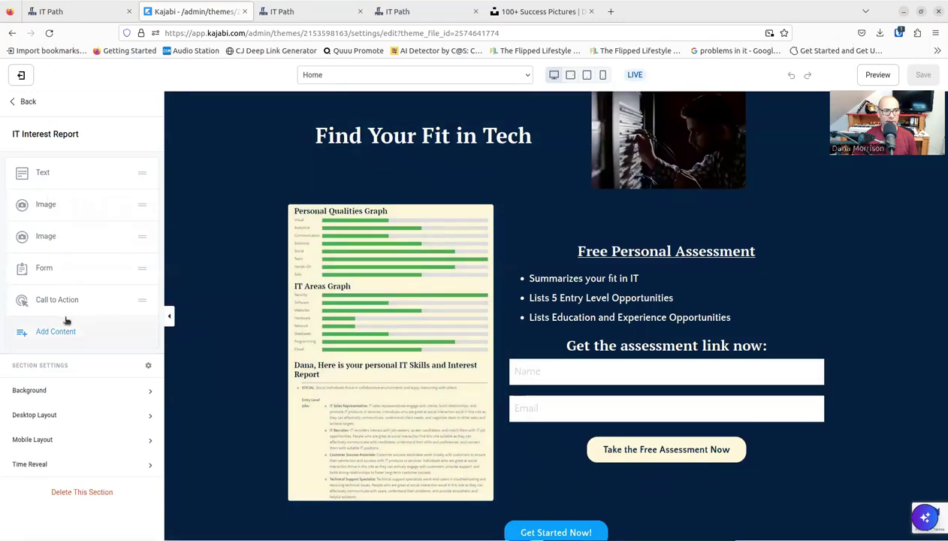
Open the Find Your Fit in Tech heading's text block and review its width, text and block settings.
{"action": "scroll", "coordinate": [473, 302], "scroll_direction": "up", "scroll_amount": 3}
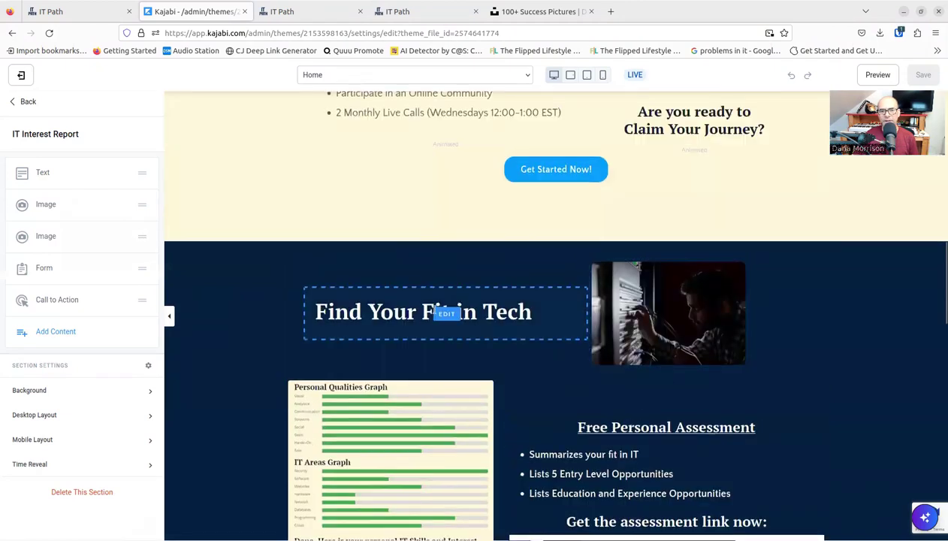
{"action": "left_click", "coordinate": [446, 310]}
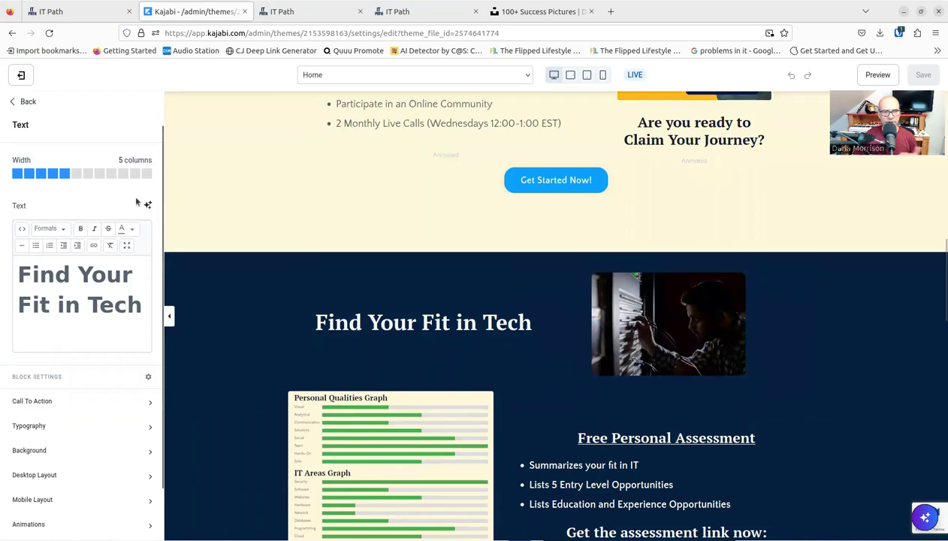
{"action": "scroll", "coordinate": [136, 202], "scroll_direction": "down", "scroll_amount": 1}
{"action": "scroll", "coordinate": [108, 277], "scroll_direction": "up", "scroll_amount": 1}
{"action": "scroll", "coordinate": [315, 319], "scroll_direction": "down", "scroll_amount": 5}
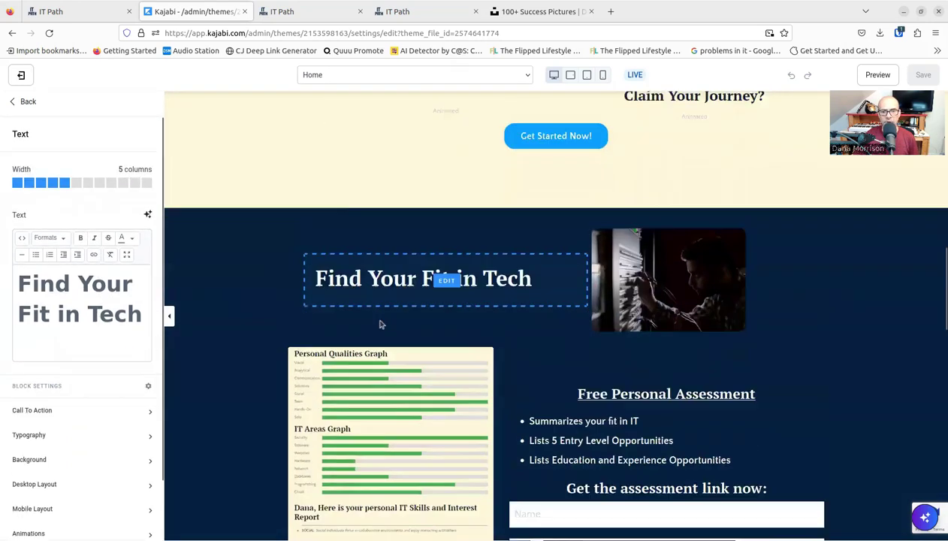
Open the video block under the My trail wasn't easy heading to show its video and cover image.
{"action": "scroll", "coordinate": [315, 319], "scroll_direction": "down", "scroll_amount": 1}
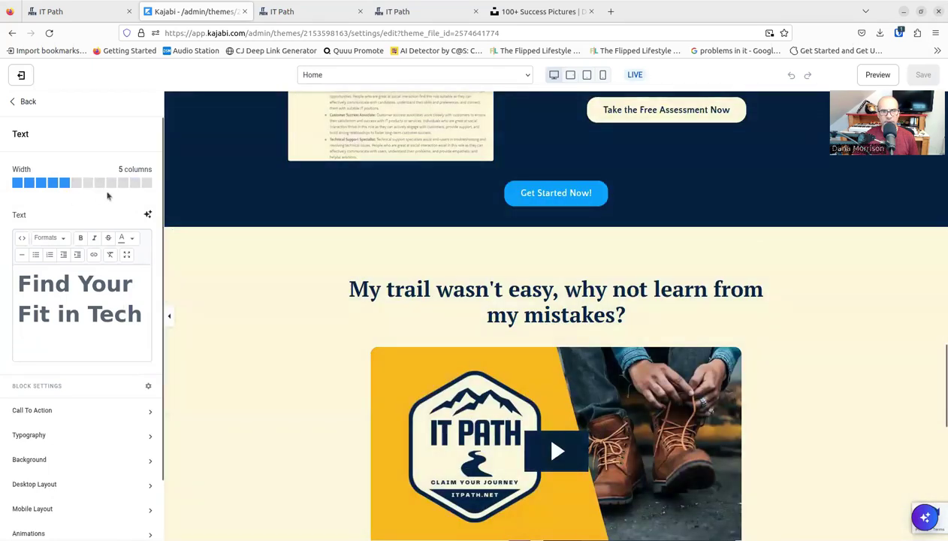
{"action": "scroll", "coordinate": [249, 315], "scroll_direction": "down", "scroll_amount": 1}
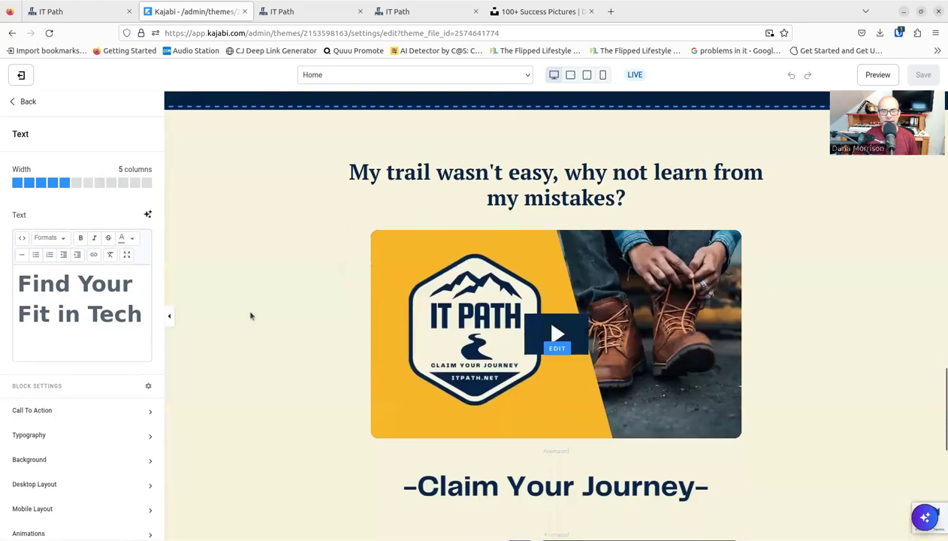
{"action": "scroll", "coordinate": [251, 315], "scroll_direction": "down", "scroll_amount": 1}
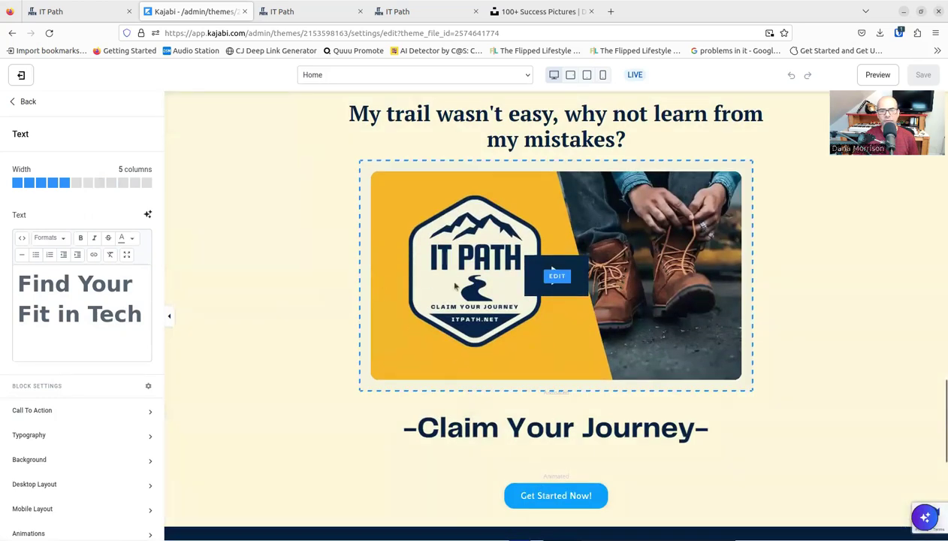
{"action": "left_click", "coordinate": [454, 286]}
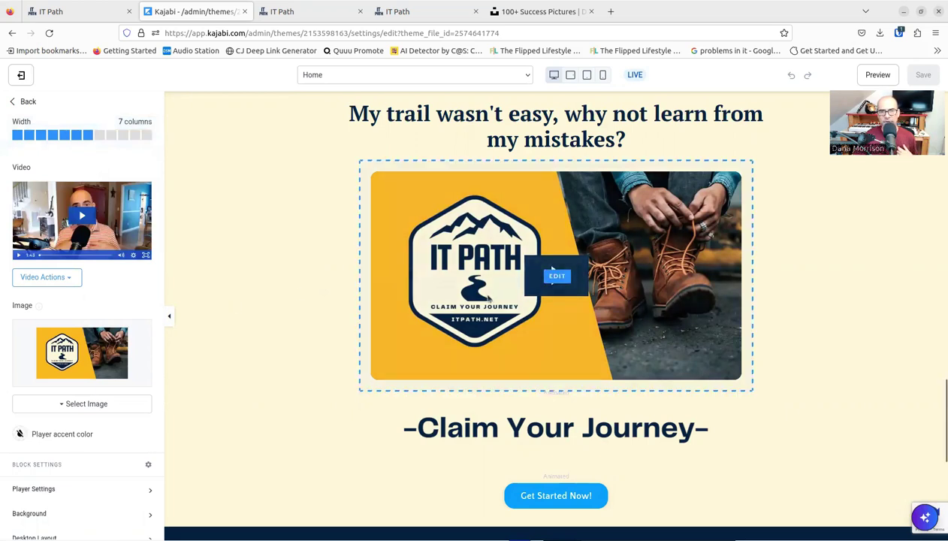
Examine the preview from the video section through the 7 Days of Encouragement form and footer, and return to the header.
{"action": "scroll", "coordinate": [282, 303], "scroll_direction": "up", "scroll_amount": 2}
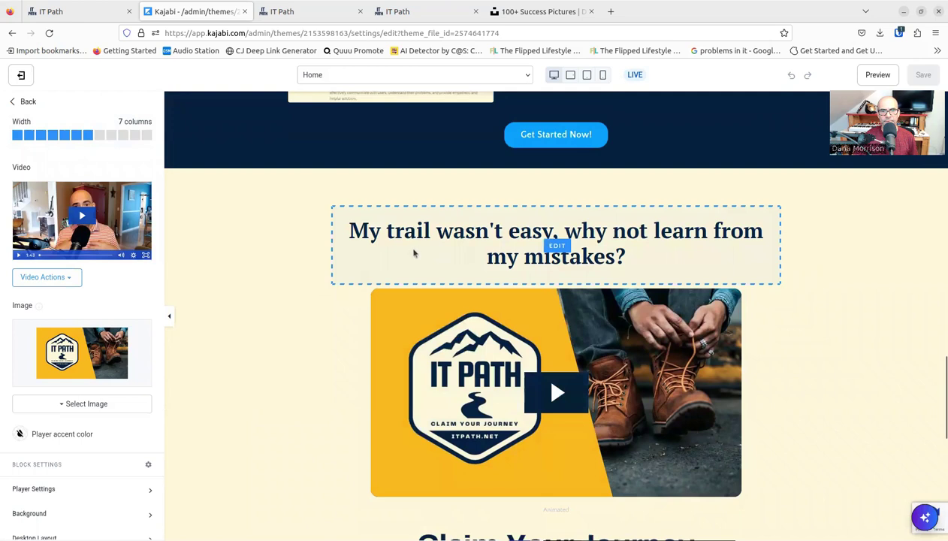
{"action": "scroll", "coordinate": [353, 285], "scroll_direction": "down", "scroll_amount": 3}
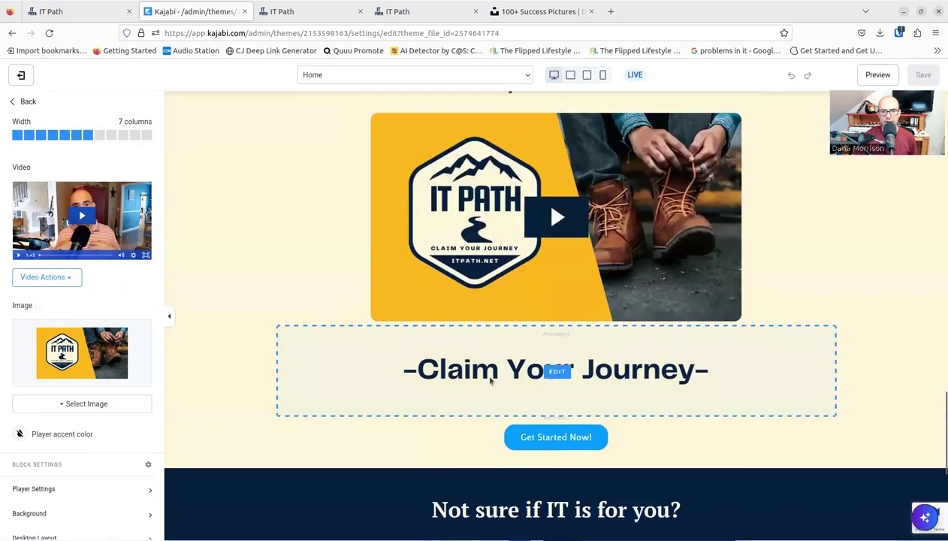
{"action": "scroll", "coordinate": [342, 381], "scroll_direction": "down", "scroll_amount": 4}
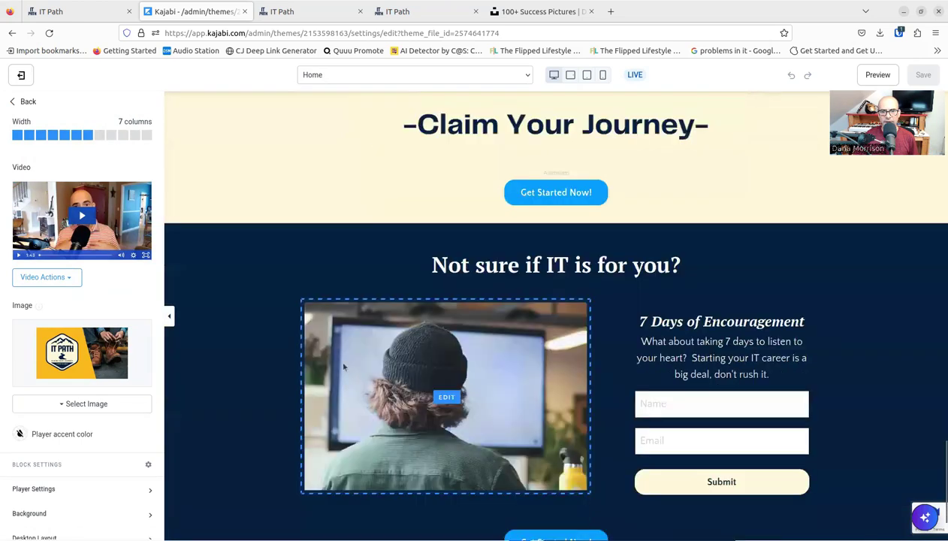
{"action": "scroll", "coordinate": [343, 366], "scroll_direction": "down", "scroll_amount": 2}
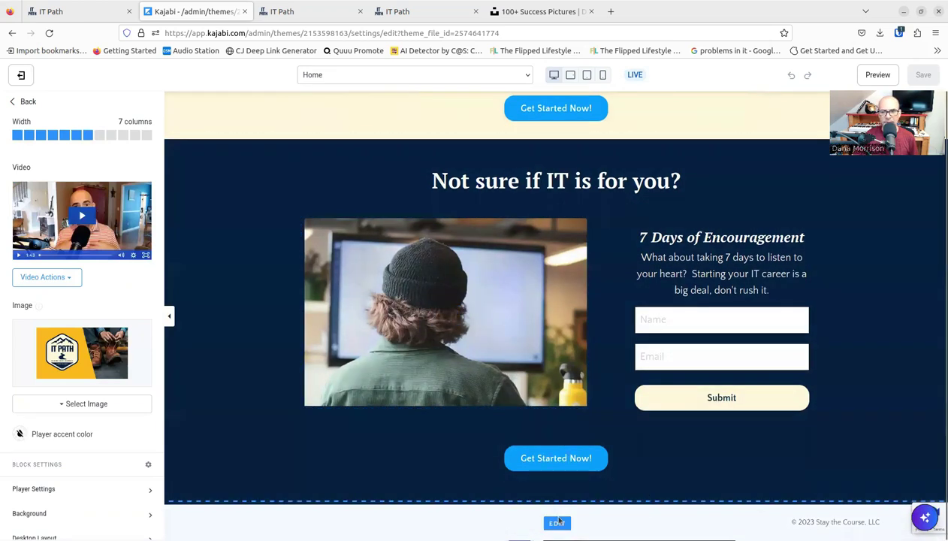
{"action": "scroll", "coordinate": [467, 421], "scroll_direction": "up", "scroll_amount": 20}
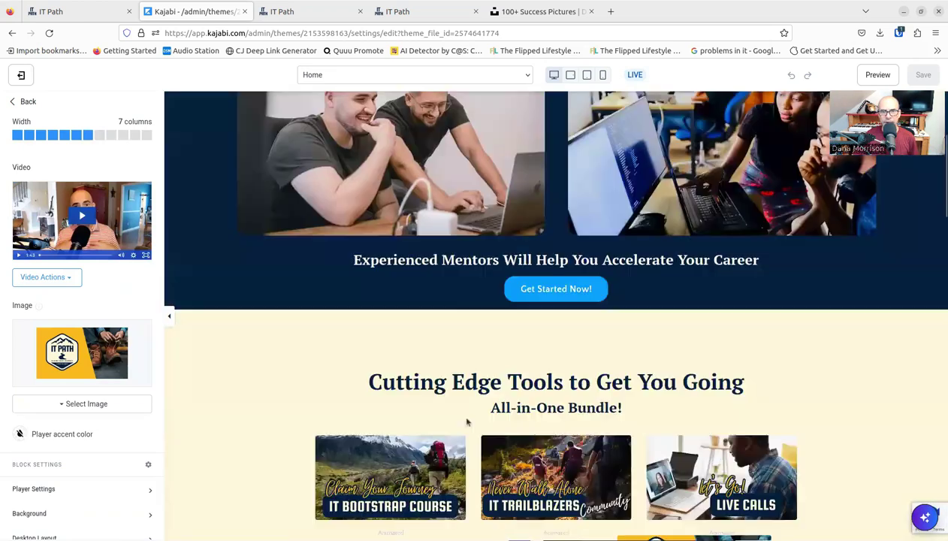
{"action": "scroll", "coordinate": [466, 423], "scroll_direction": "up", "scroll_amount": 3}
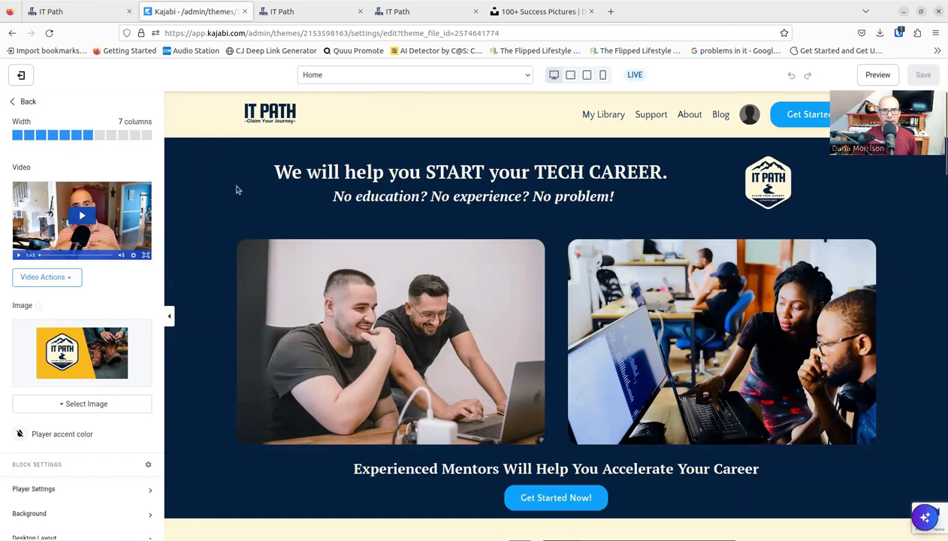
Switch to the live IT Path site, look through its home page sections and return to the header.
{"action": "left_click", "coordinate": [286, 12]}
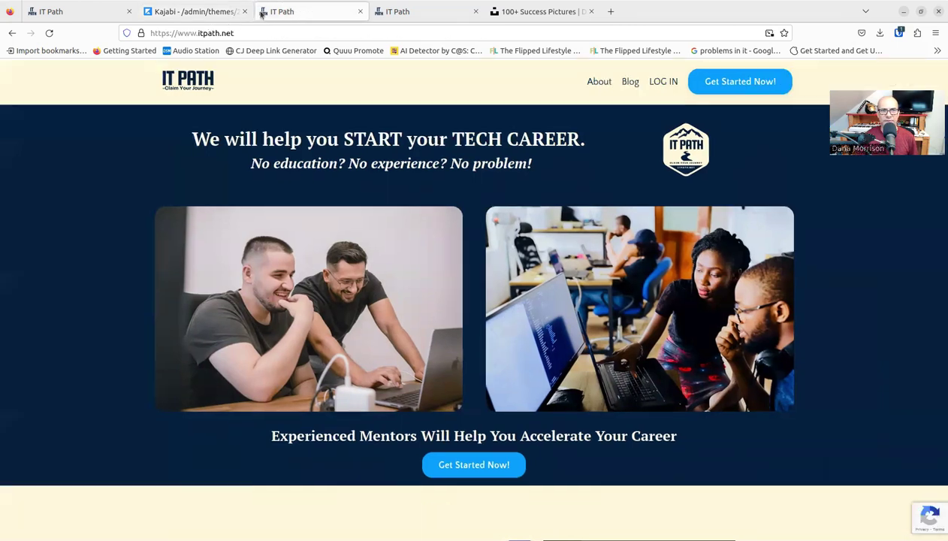
{"action": "scroll", "coordinate": [538, 162], "scroll_direction": "down", "scroll_amount": 7}
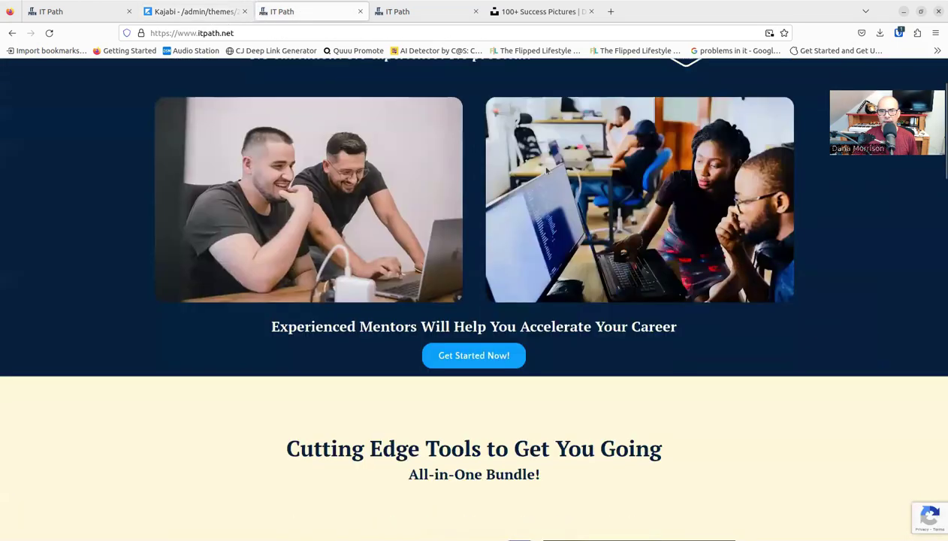
{"action": "scroll", "coordinate": [554, 179], "scroll_direction": "down", "scroll_amount": 12}
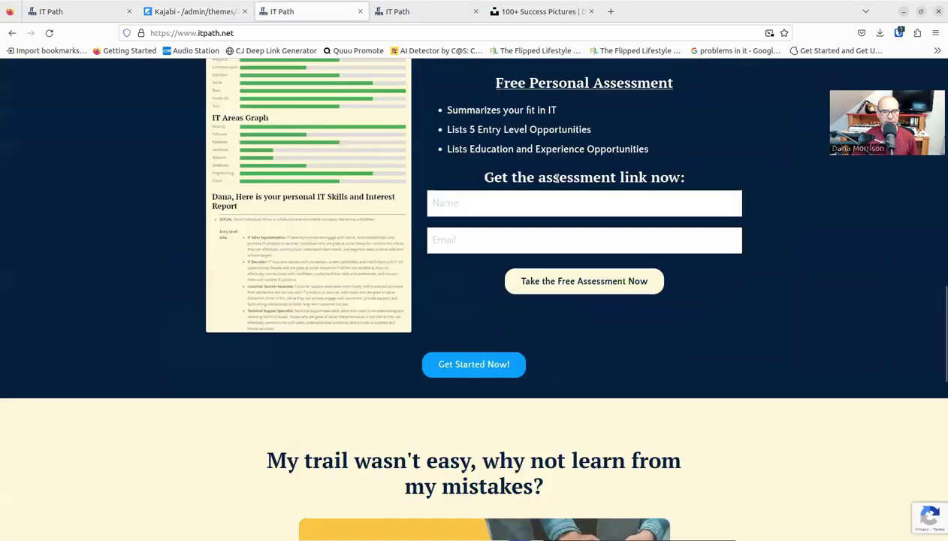
{"action": "scroll", "coordinate": [557, 181], "scroll_direction": "down", "scroll_amount": 3}
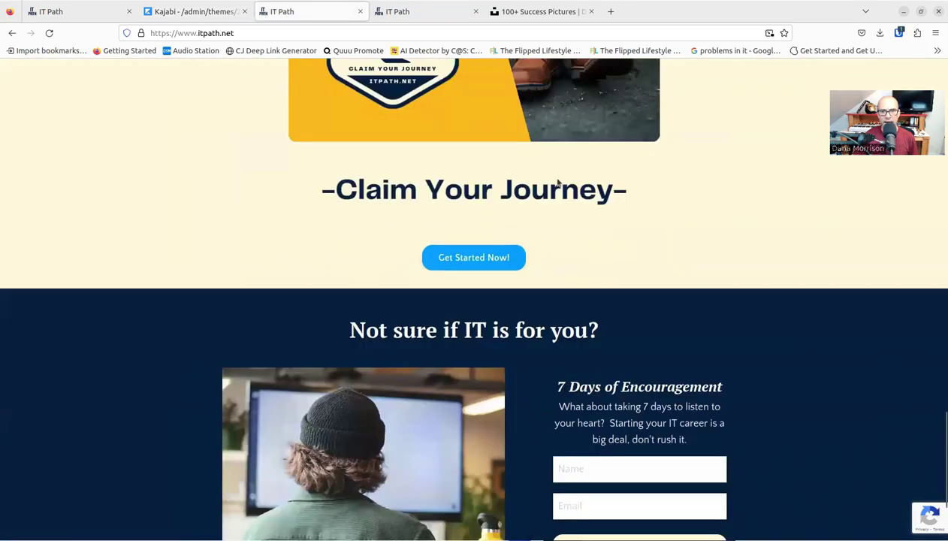
{"action": "scroll", "coordinate": [557, 183], "scroll_direction": "up", "scroll_amount": 5}
{"action": "scroll", "coordinate": [558, 182], "scroll_direction": "up", "scroll_amount": 10}
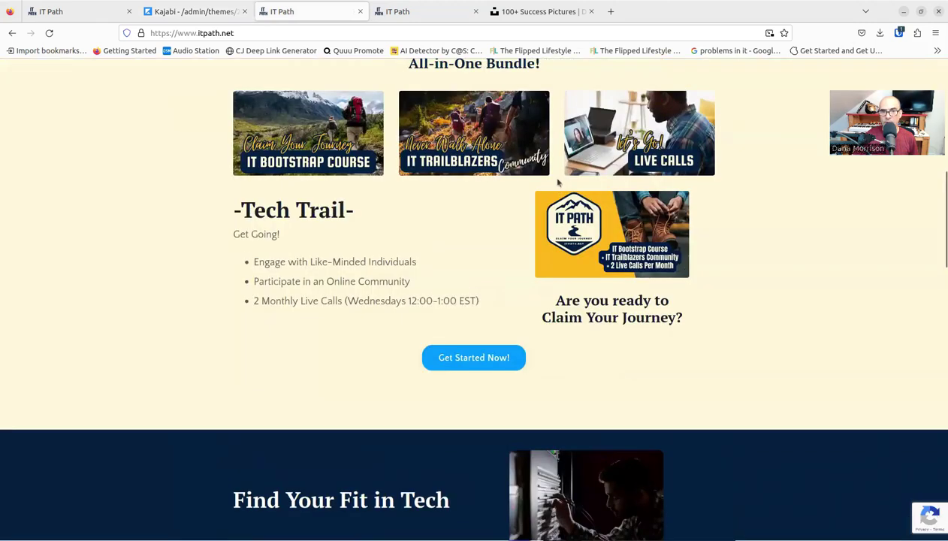
{"action": "scroll", "coordinate": [557, 183], "scroll_direction": "up", "scroll_amount": 10}
{"action": "left_click", "coordinate": [336, 31]}
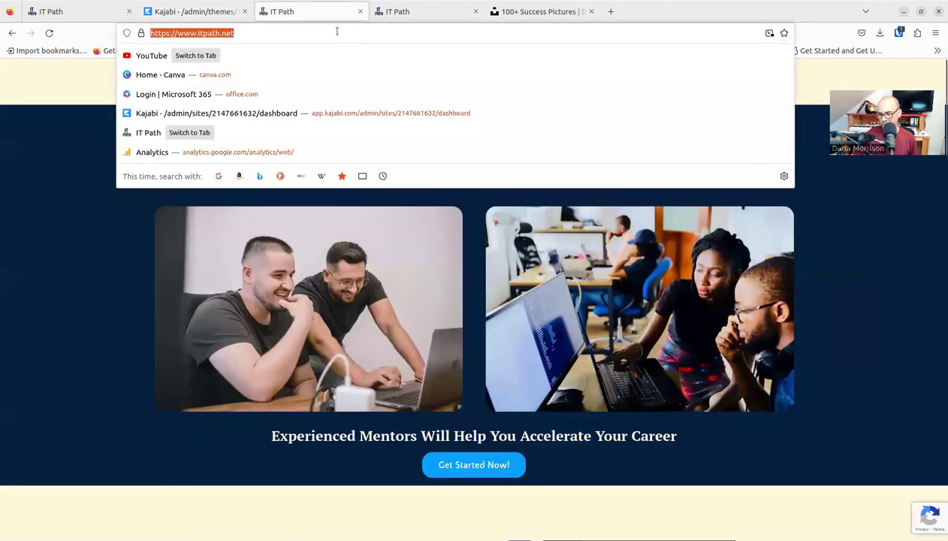
{"action": "key", "text": "Escape"}
{"action": "key", "text": "Return"}
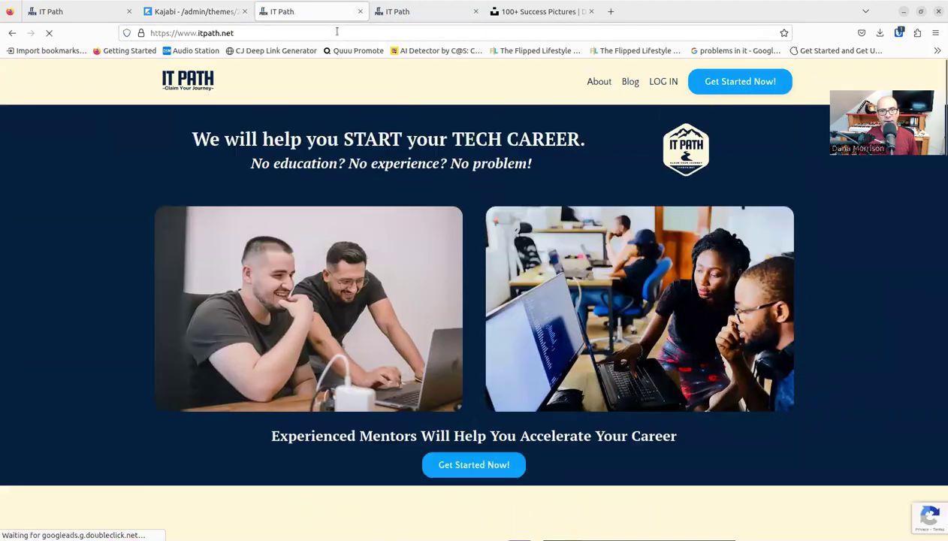